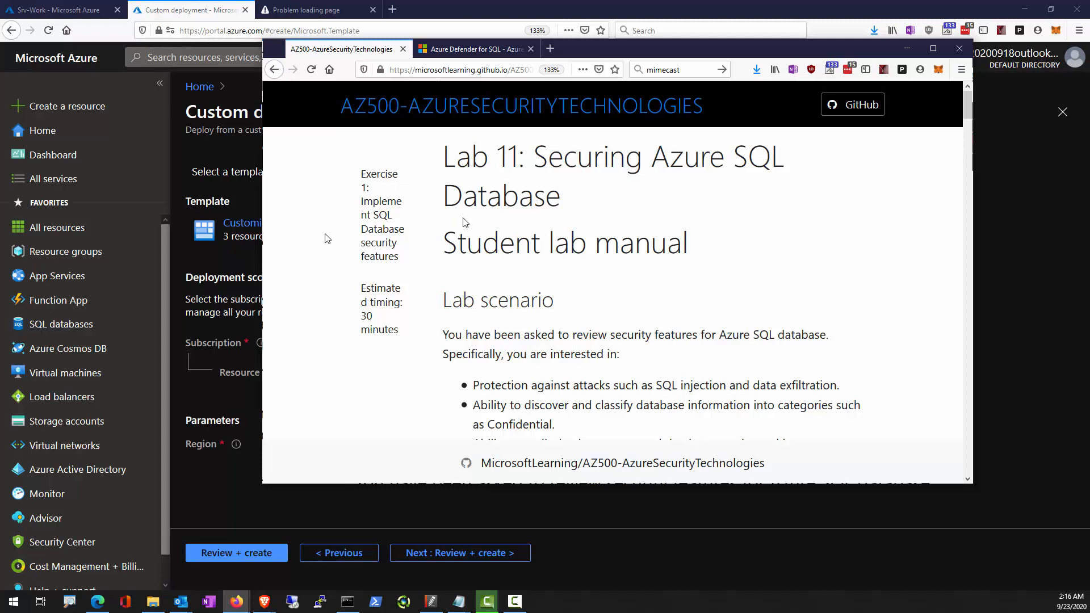
# Validate the customized template deployment and create it in the new AZ500LAB11 resource group under the Azure Pass - Sponsorship subscription
pyautogui.click(217, 196)
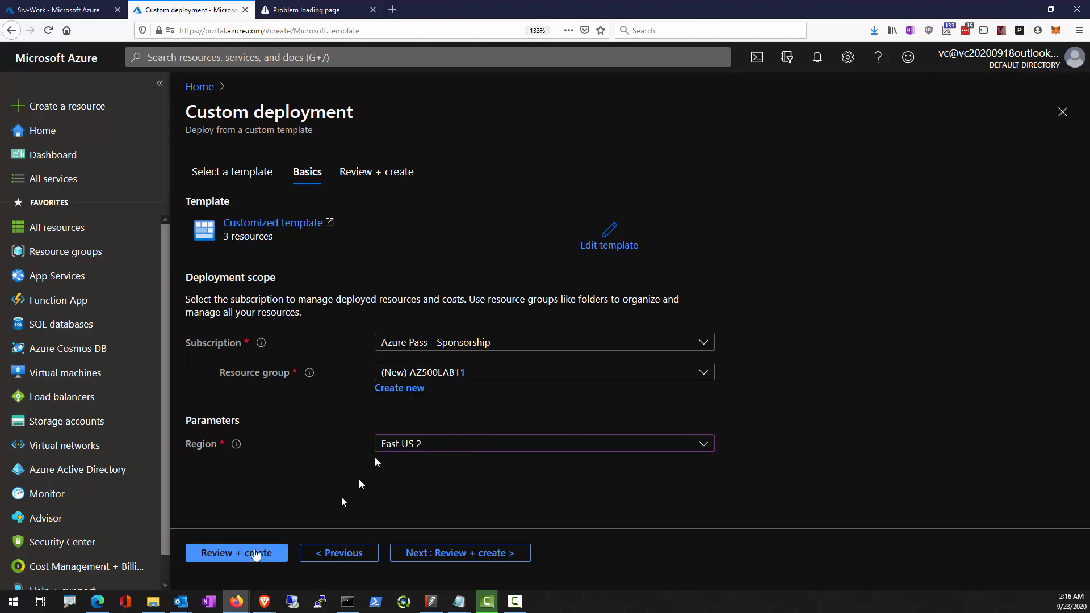
pyautogui.click(243, 553)
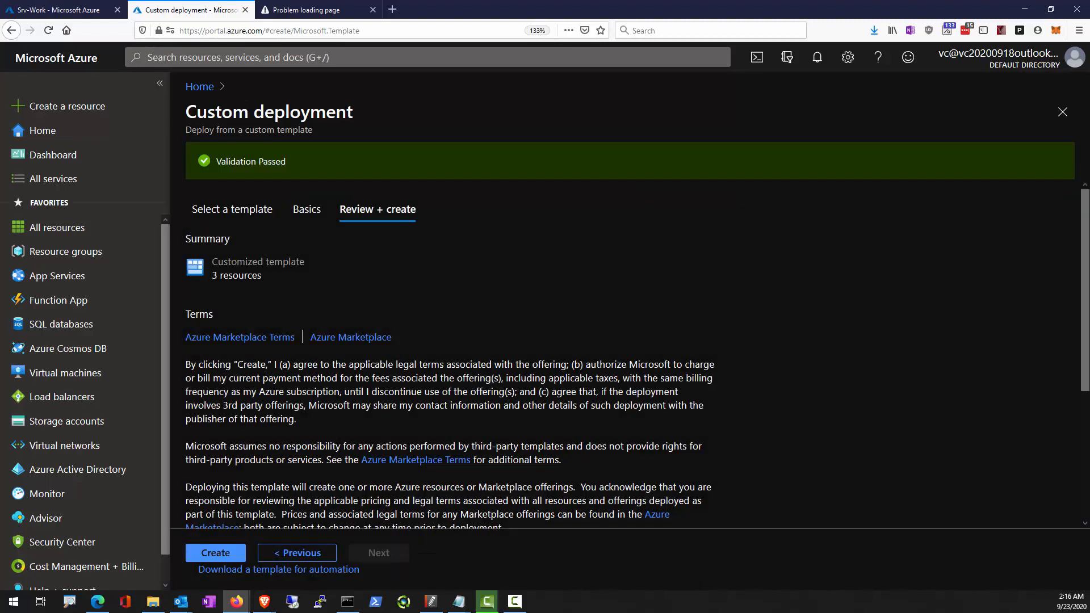
pyautogui.scroll(-3, 258, 509)
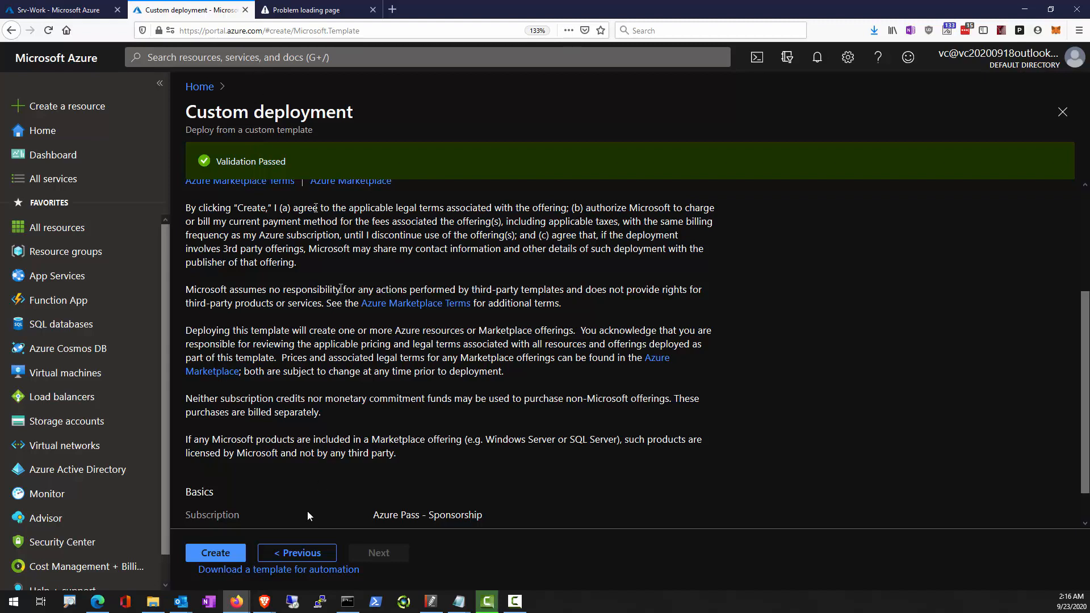
pyautogui.click(223, 554)
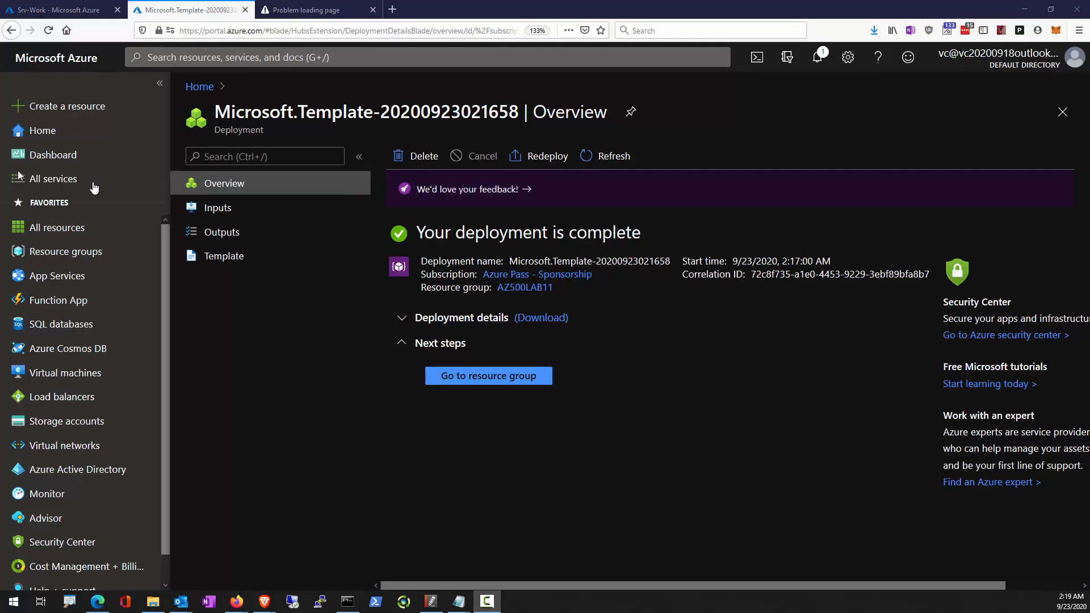
# Turn on Advanced Data Security for the SQL server in the deployed AZ500LAB11 resource group
pyautogui.click(472, 377)
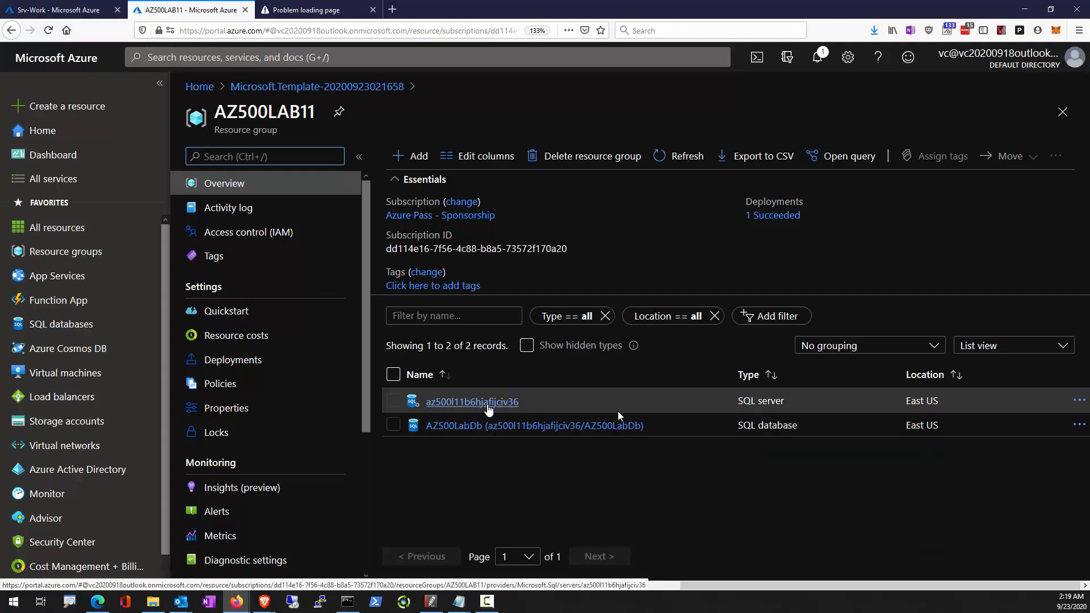
pyautogui.click(500, 403)
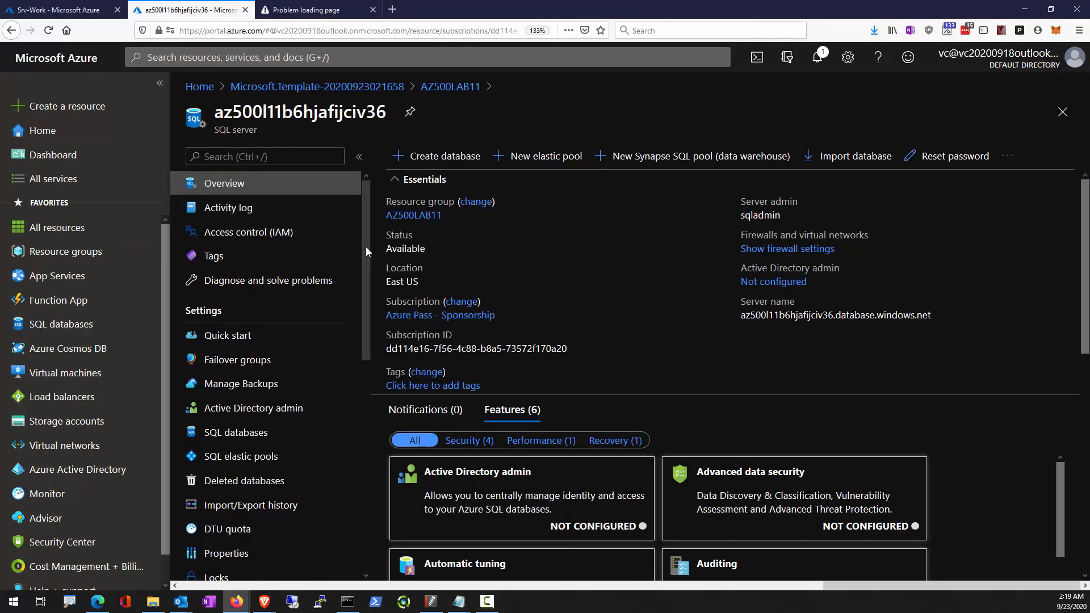
pyautogui.moveTo(366, 248); pyautogui.dragTo(378, 400)
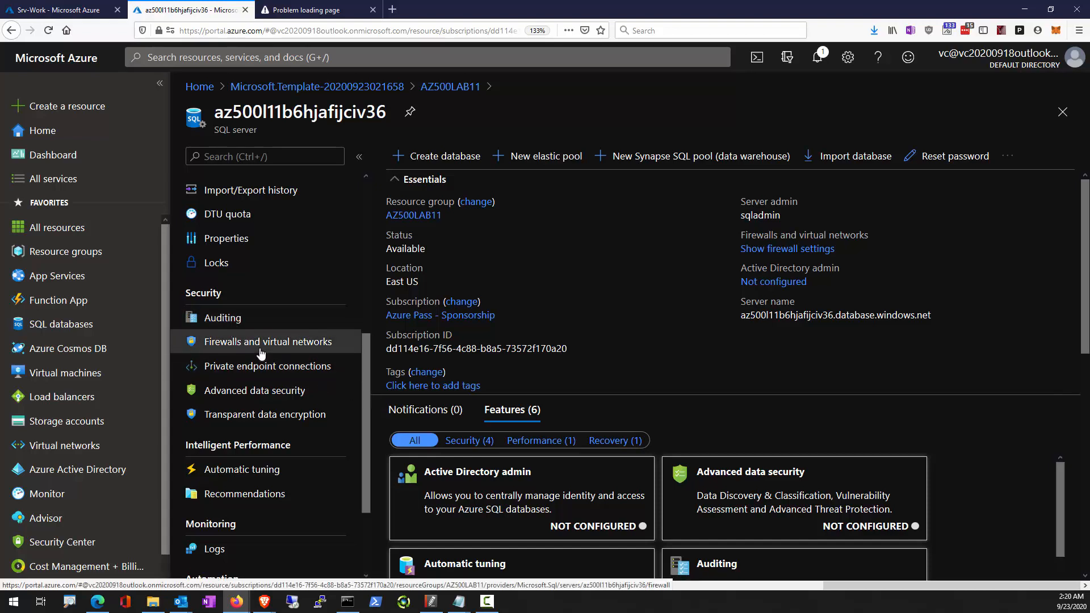
pyautogui.click(273, 394)
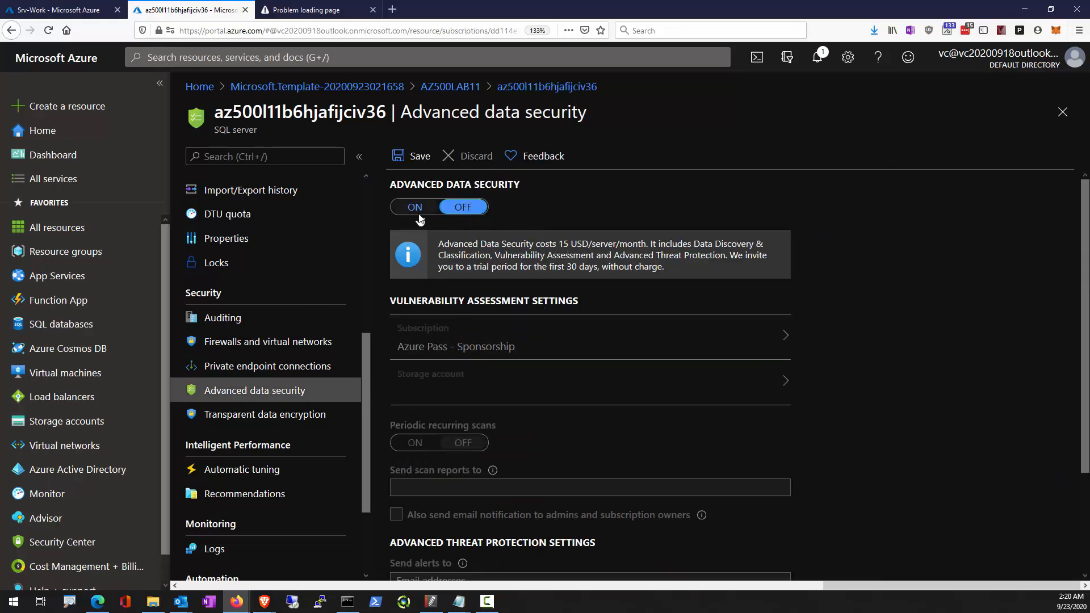
pyautogui.click(420, 219)
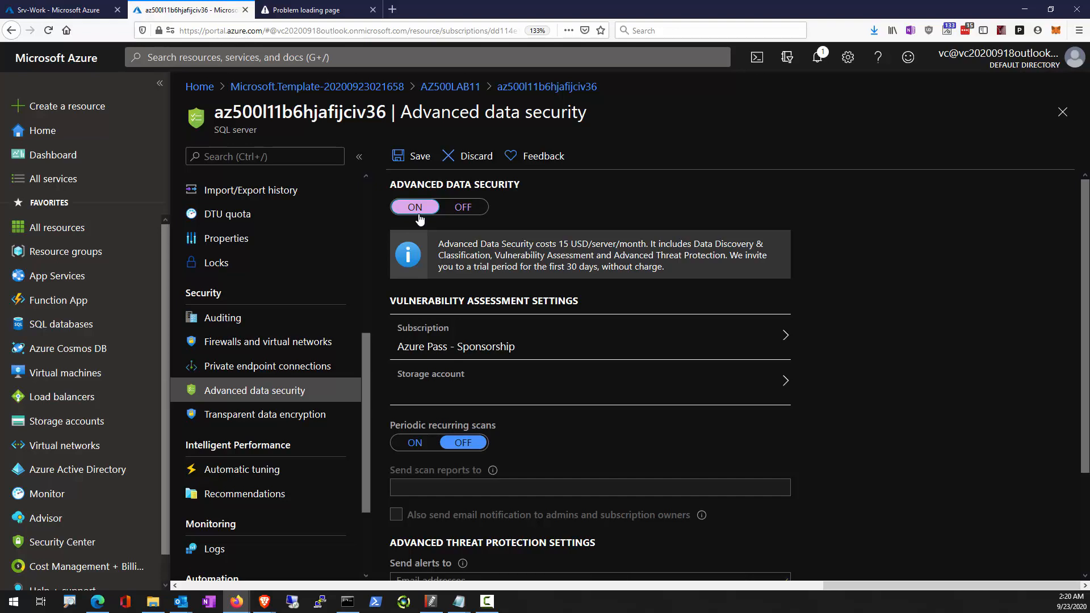
# Create a new storage account named vcsql20200923 for the server's vulnerability assessment, keeping the default kind, performance and replication
pyautogui.click(487, 384)
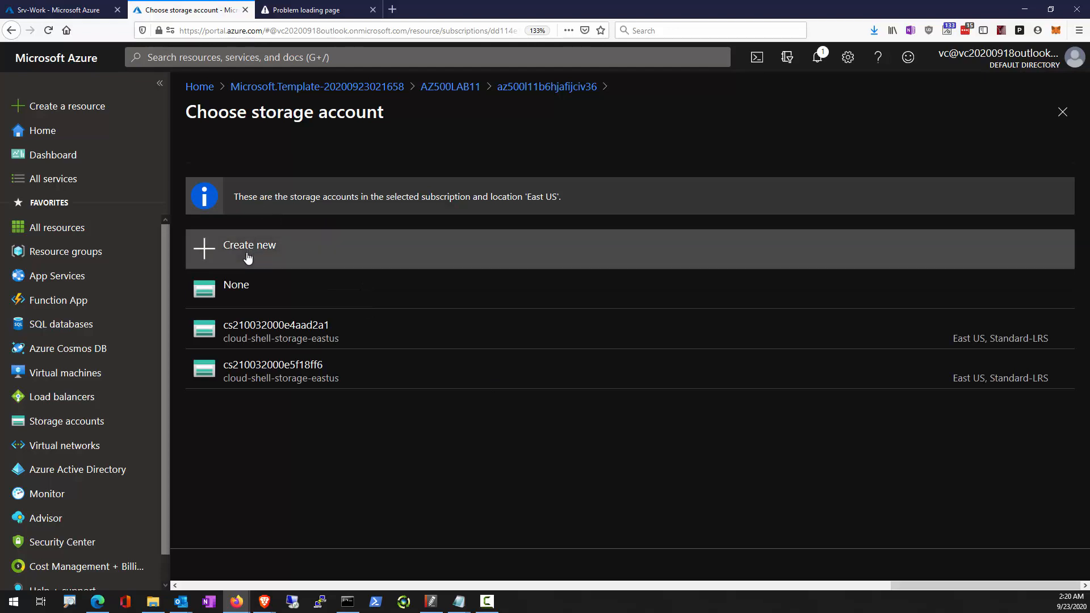
pyautogui.click(248, 257)
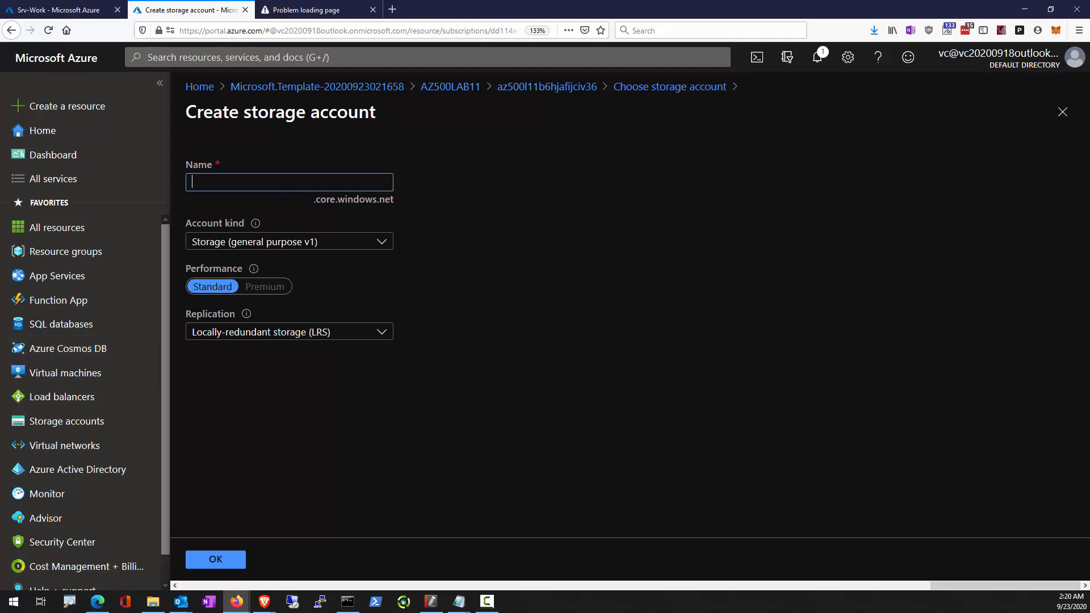
pyautogui.write('vcsql20200923')
pyautogui.click(218, 561)
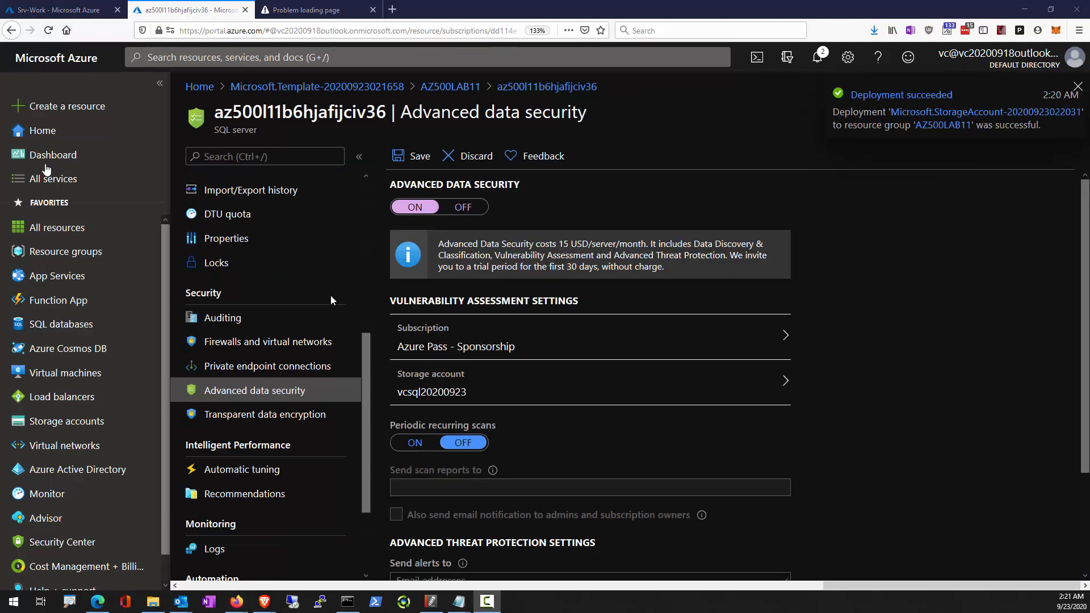
# Turn on periodic recurring scans in the server's vulnerability assessment settings
pyautogui.click(464, 433)
pyautogui.scroll(-2, 458, 426)
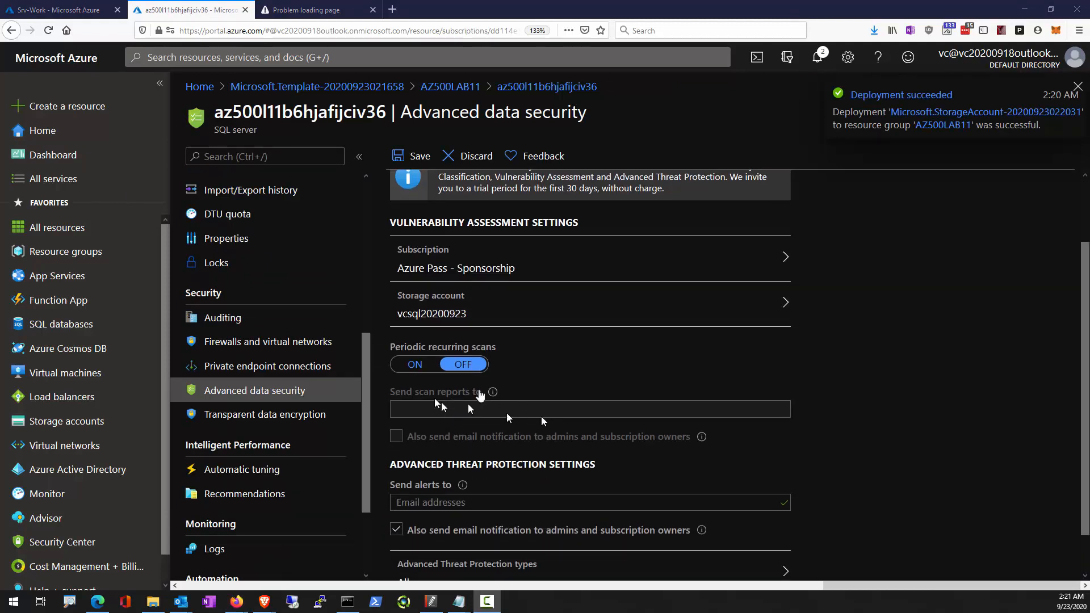
pyautogui.click(427, 369)
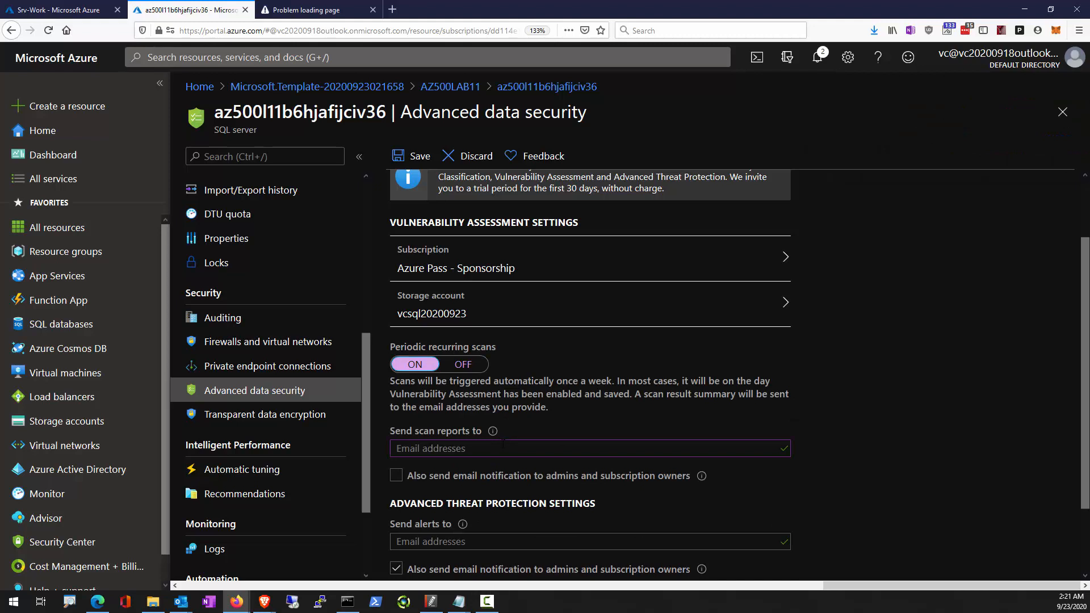
# Review the Advanced Threat Protection types, keep all of them enabled, and save the server's Advanced Data Security settings
pyautogui.scroll(-2, 502, 443)
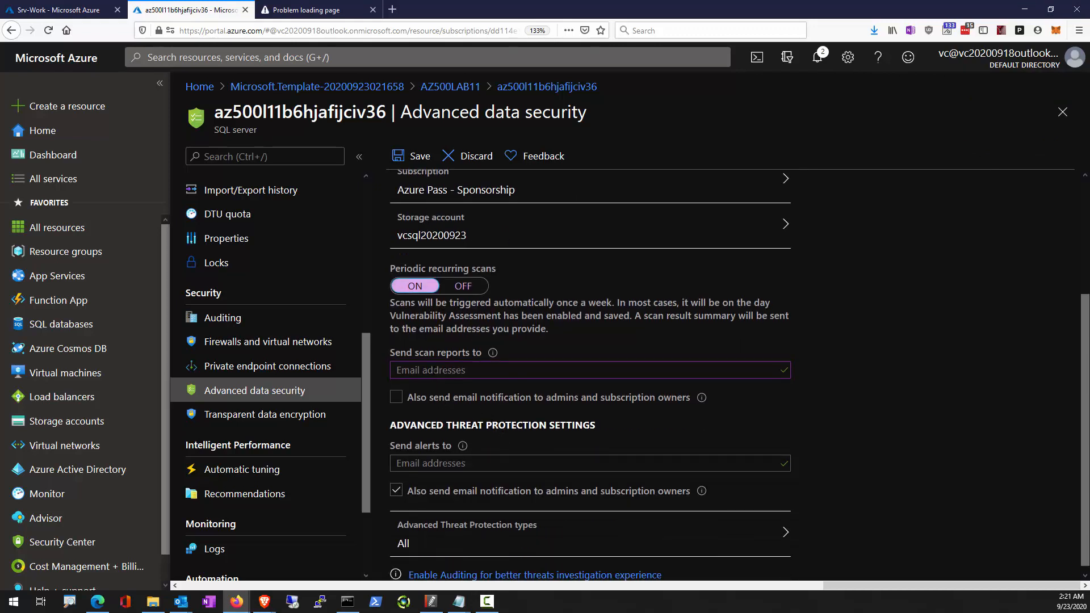
pyautogui.scroll(-1, 449, 451)
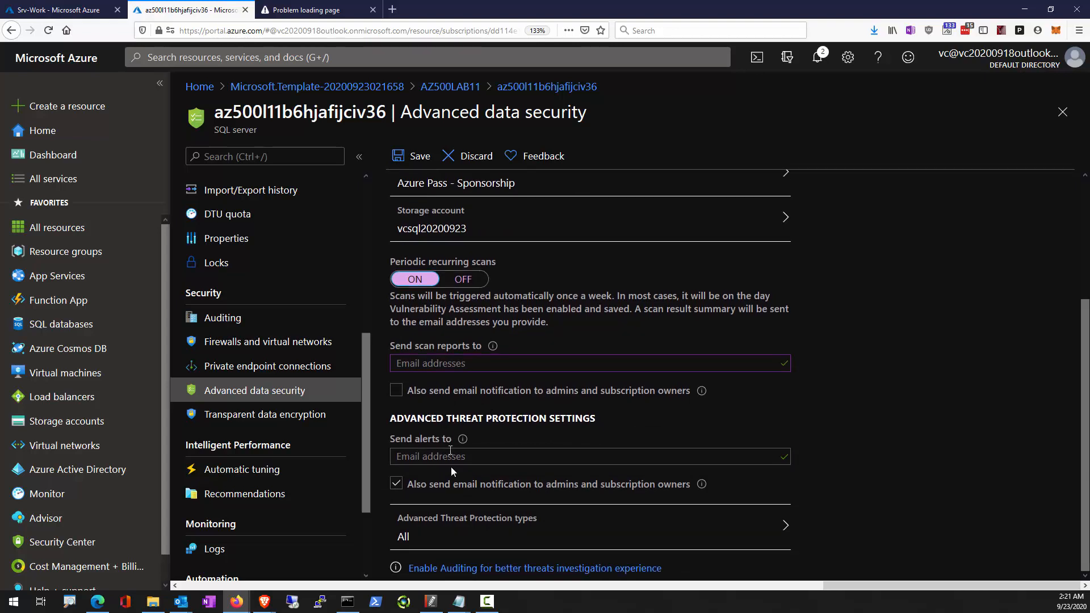
pyautogui.click(585, 531)
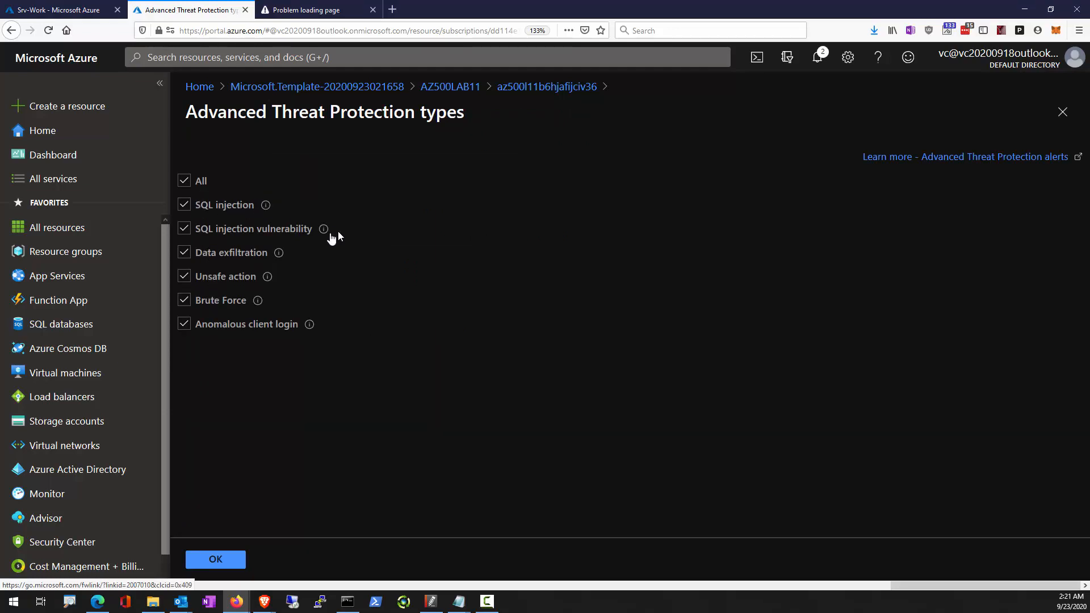
pyautogui.moveTo(276, 262)
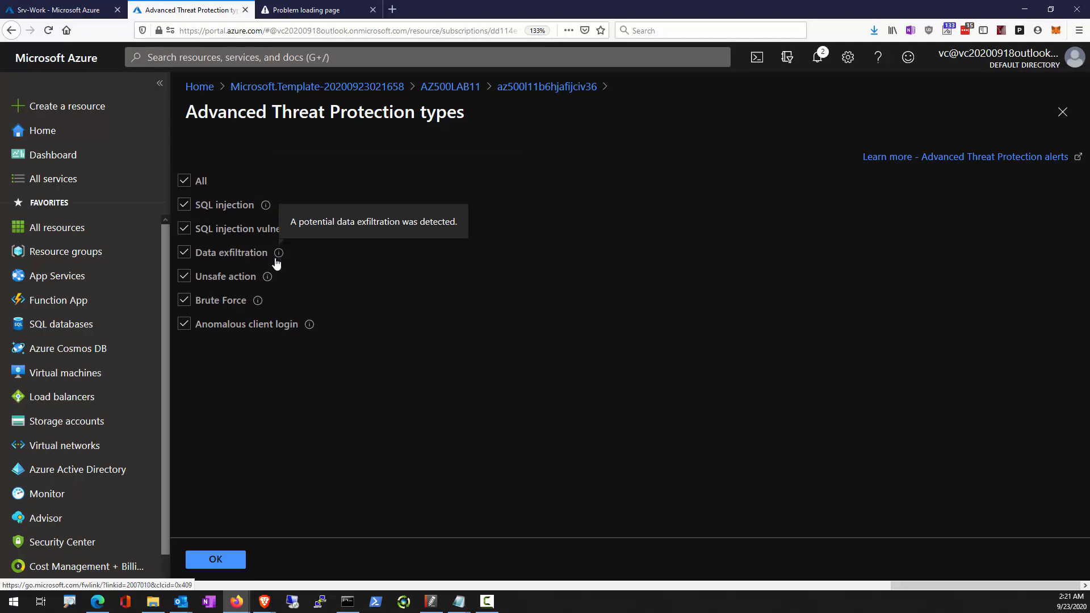
pyautogui.click(227, 558)
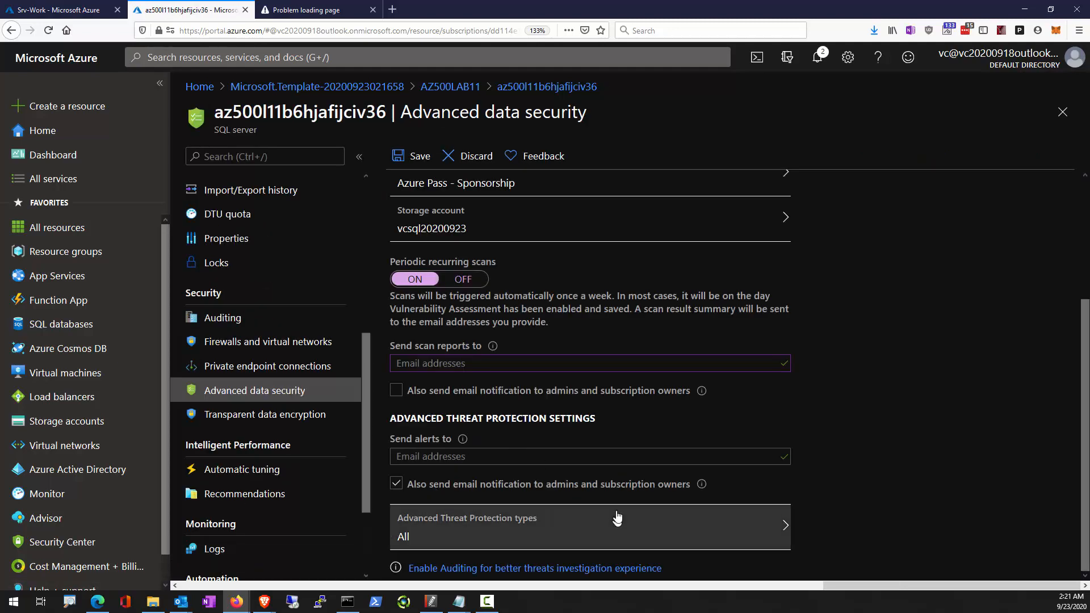
pyautogui.click(410, 169)
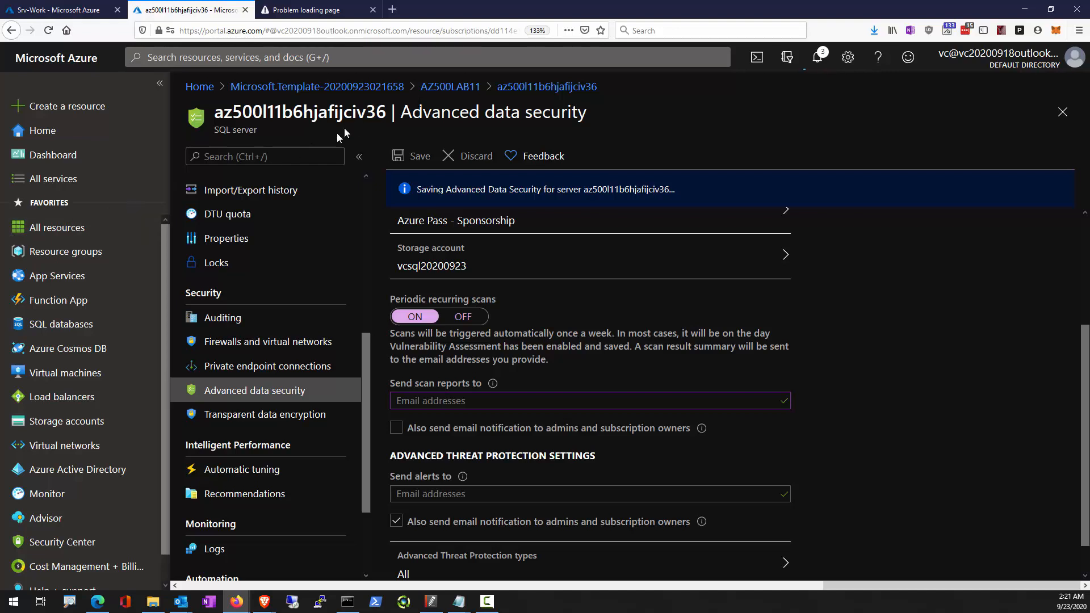
# Open Data Discovery & Classification from the Advanced data security page of the AZ500LabDb database in the AZ500LAB11 resource group
pyautogui.click(455, 89)
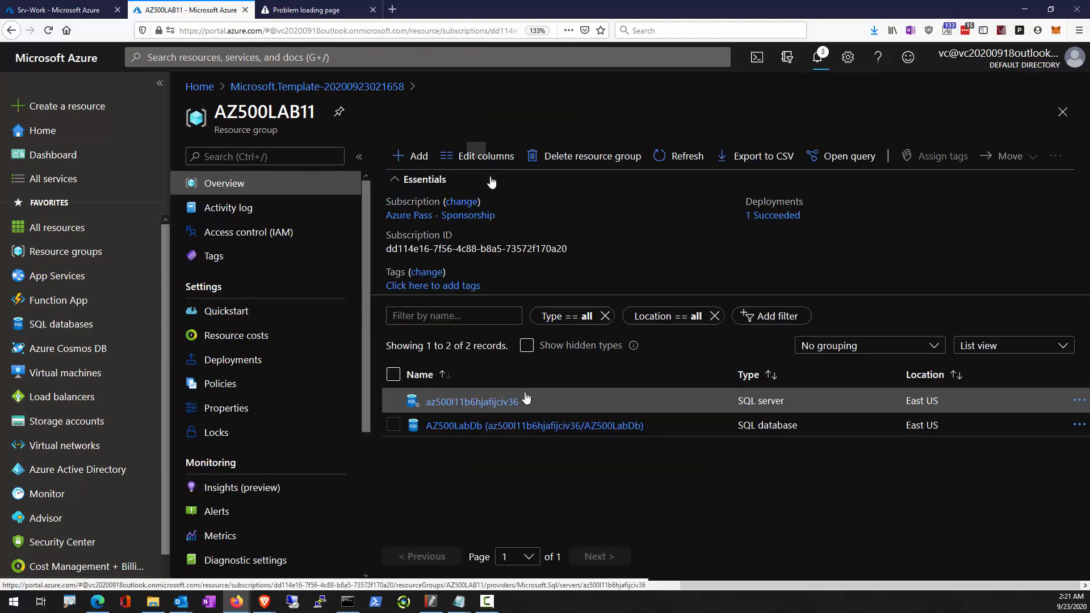
pyautogui.click(502, 426)
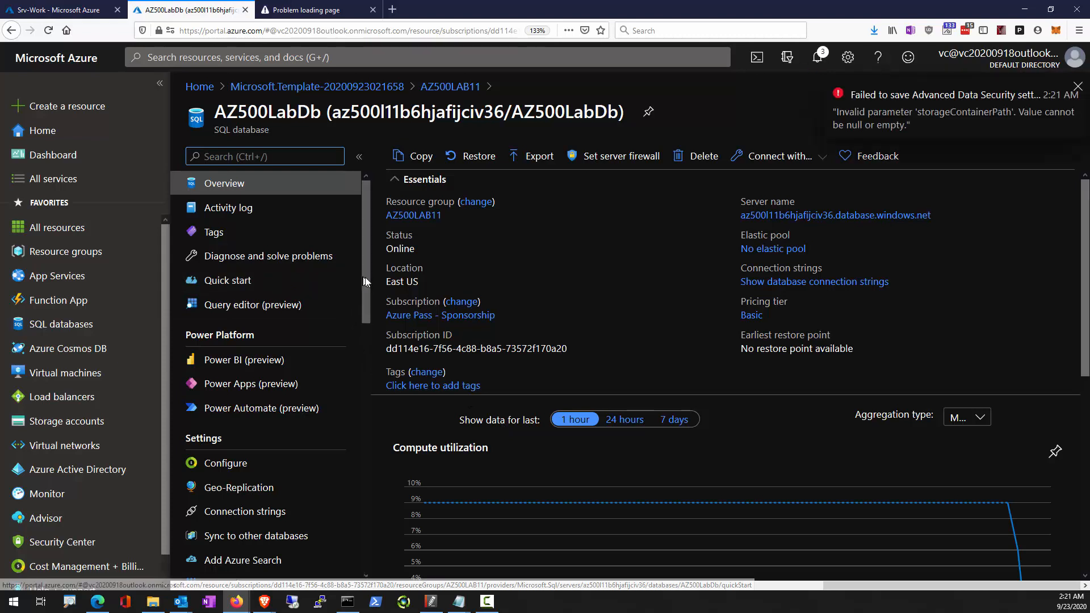
pyautogui.moveTo(365, 278); pyautogui.dragTo(372, 404)
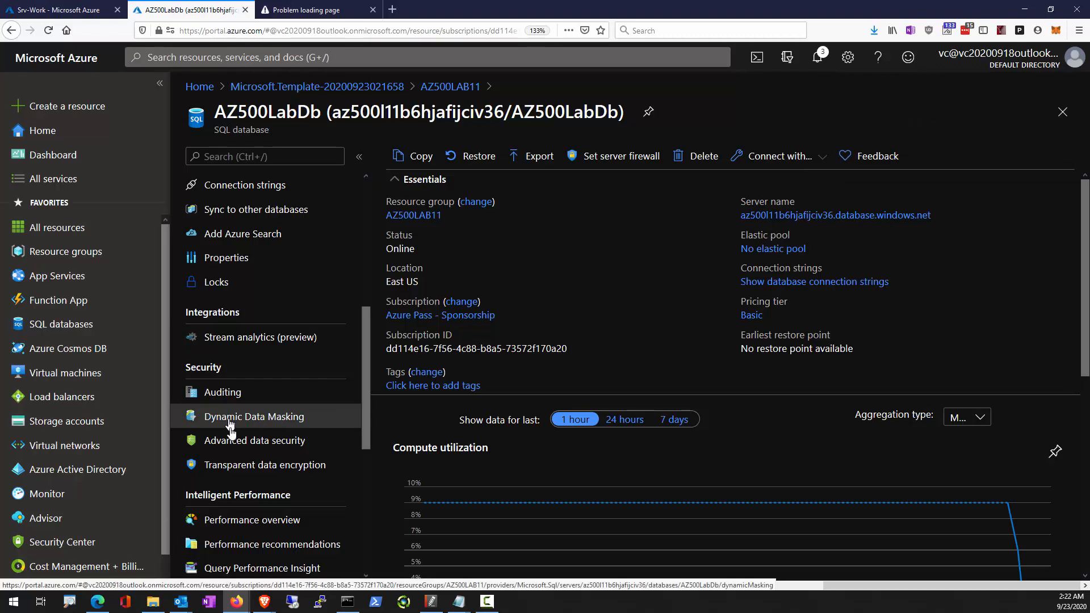
pyautogui.click(247, 448)
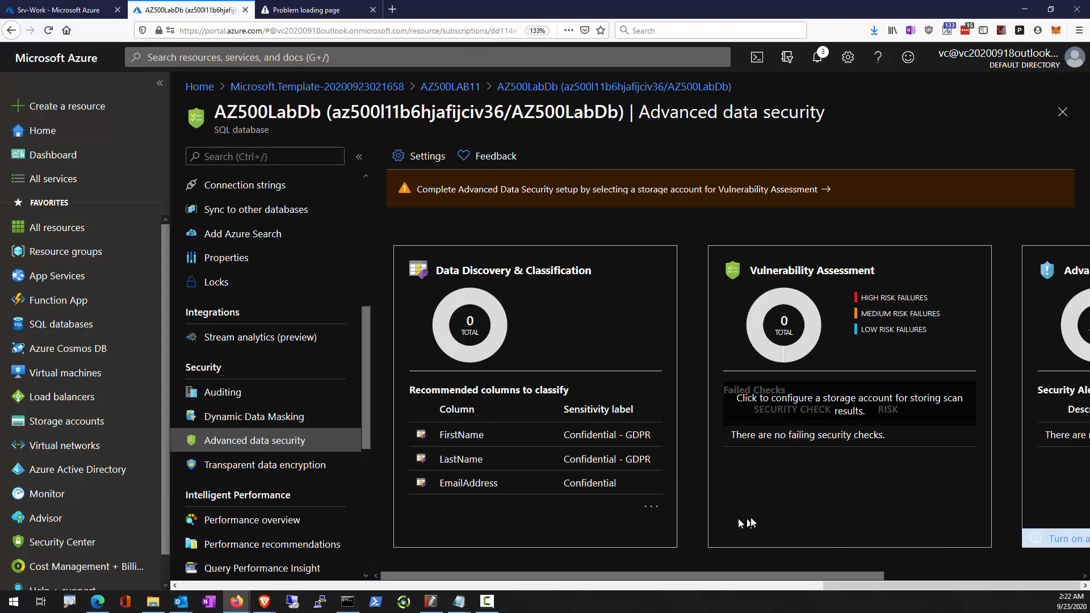
pyautogui.click(532, 276)
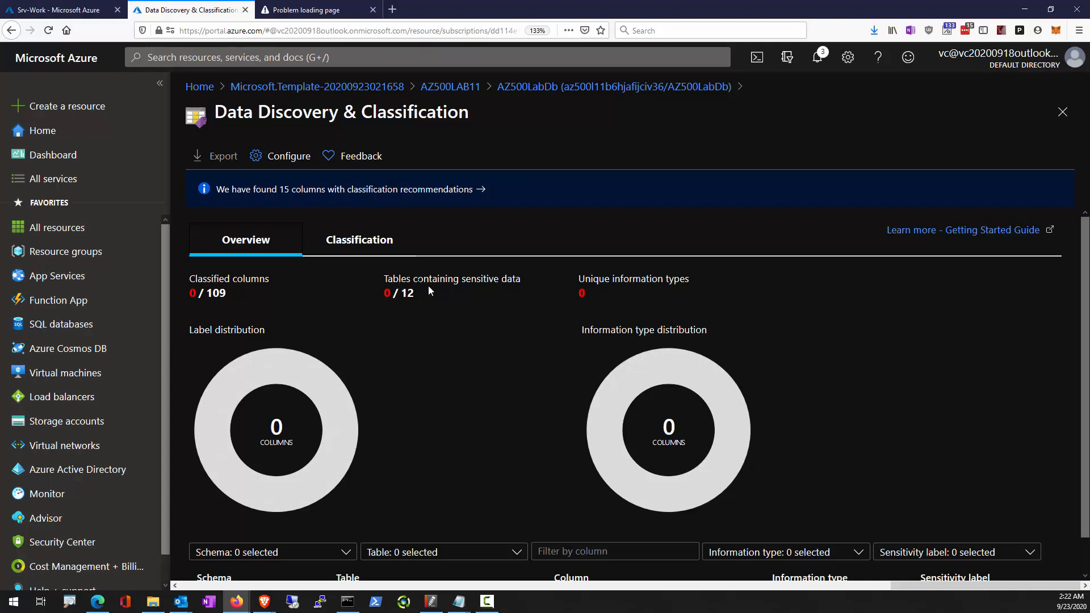
# Examine the columns with classification recommendations, including their information types and sensitivity labels
pyautogui.click(237, 189)
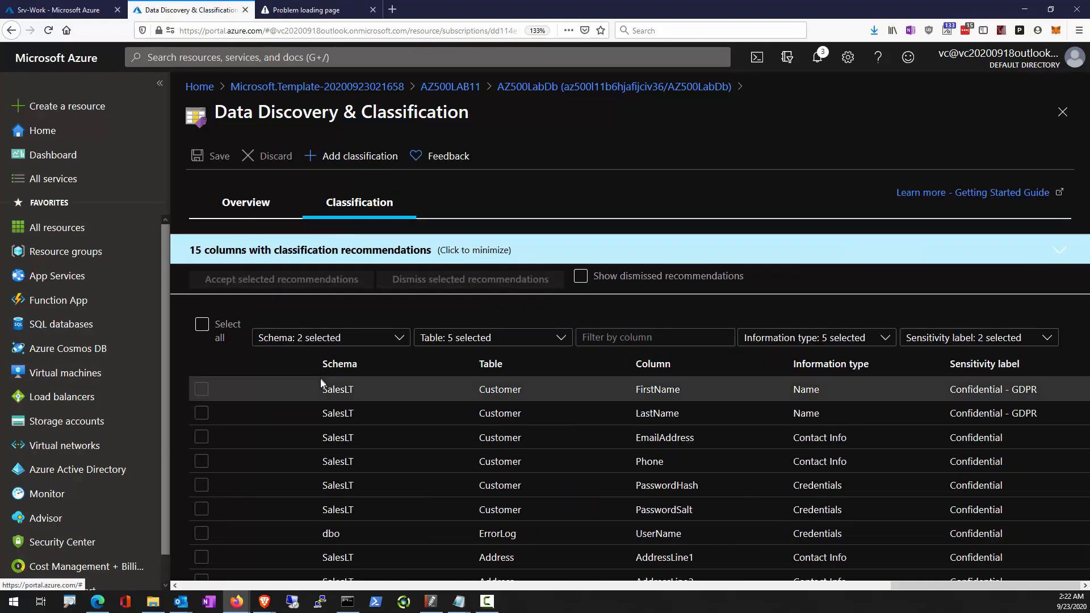
pyautogui.scroll(-1, 310, 433)
pyautogui.scroll(-4, 310, 437)
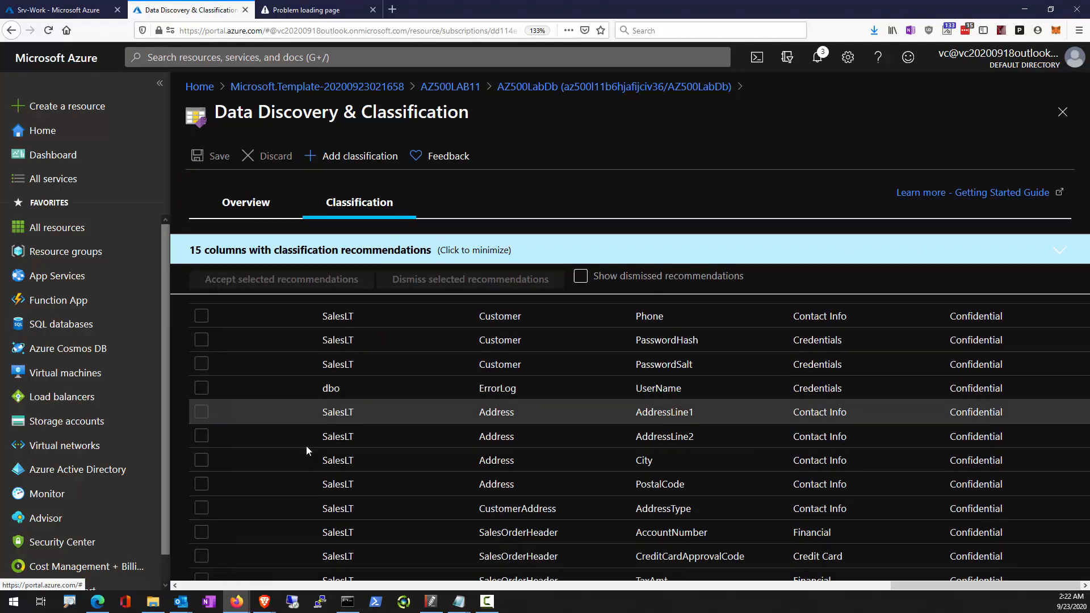
pyautogui.scroll(5, 306, 446)
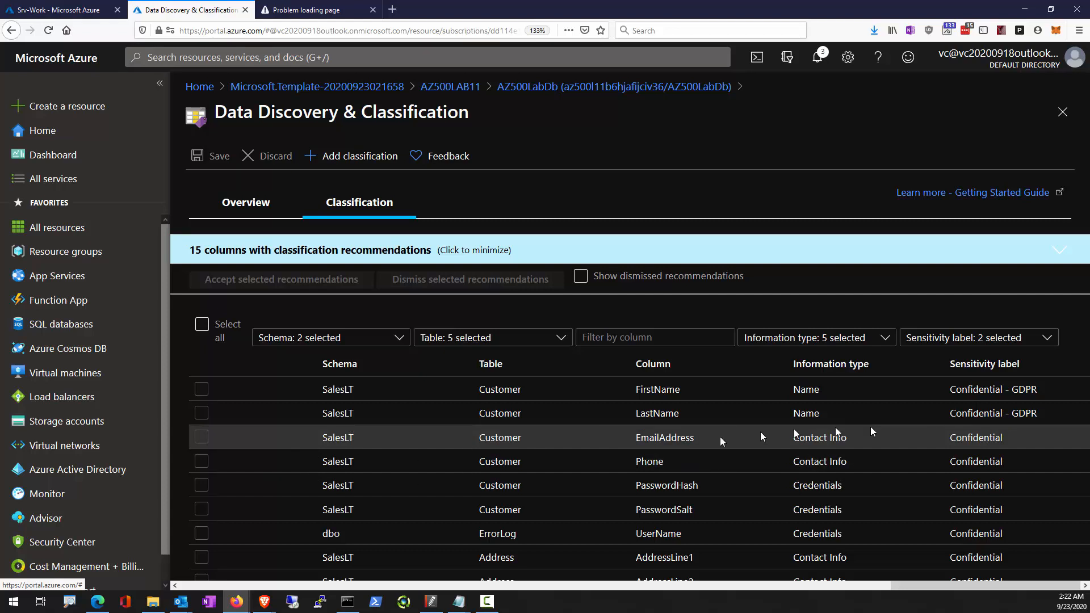
pyautogui.scroll(-4, 1005, 464)
pyautogui.scroll(5, 1006, 465)
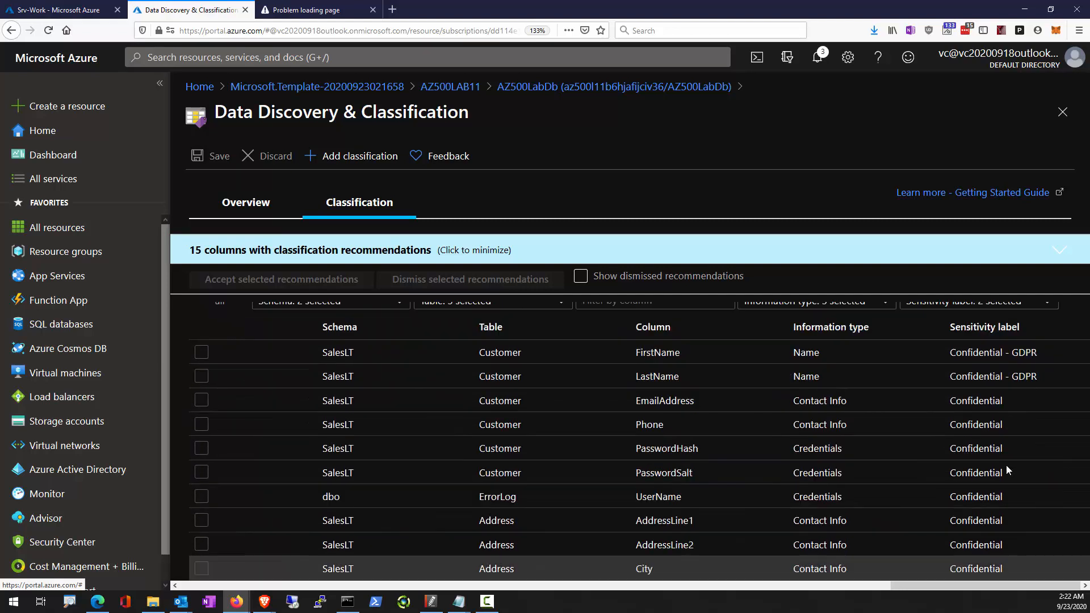
pyautogui.moveTo(987, 352)
pyautogui.mouseDown()
pyautogui.moveTo(1043, 388)
pyautogui.moveTo(990, 359)
pyautogui.mouseUp()
pyautogui.moveTo(827, 361)
pyautogui.mouseDown()
pyautogui.moveTo(784, 494)
pyautogui.moveTo(815, 363)
pyautogui.mouseUp()
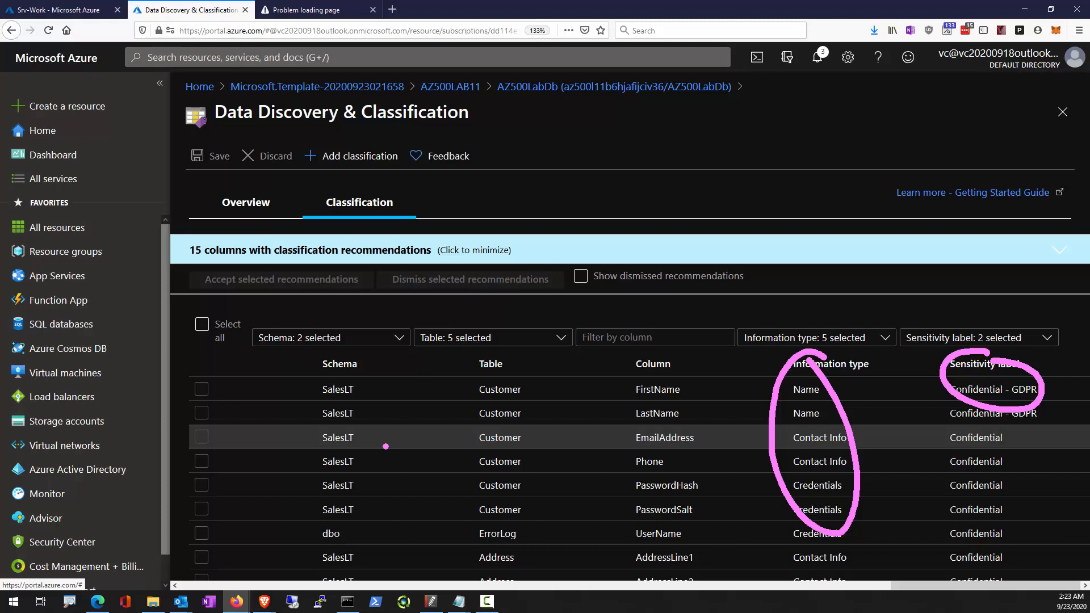
pyautogui.press('Escape')
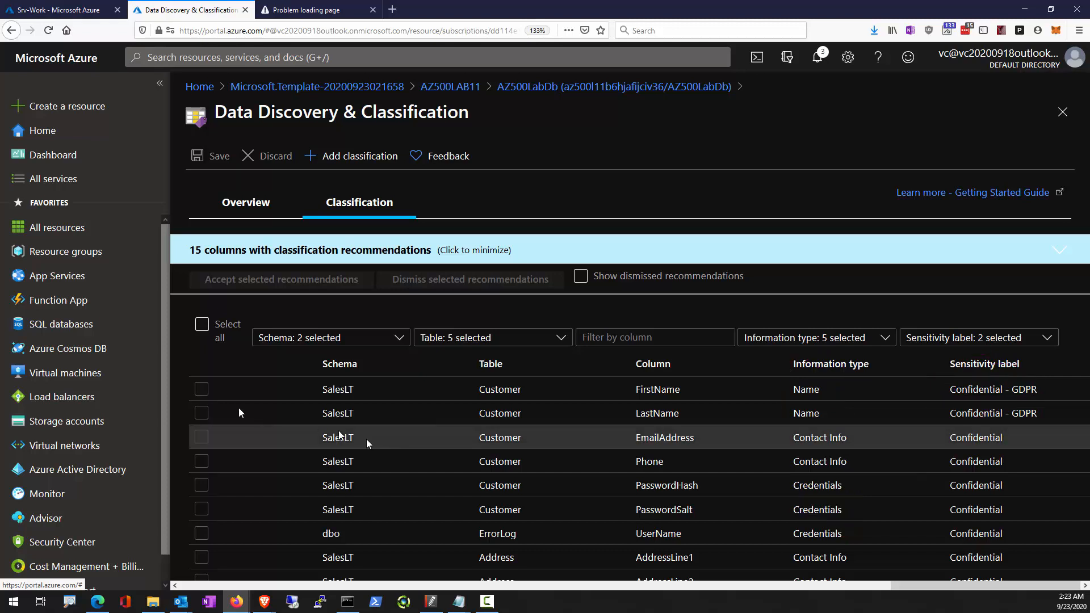
# Accept all classification recommendations for the AZ500LabDb columns and review the resulting list of classified columns
pyautogui.click(201, 323)
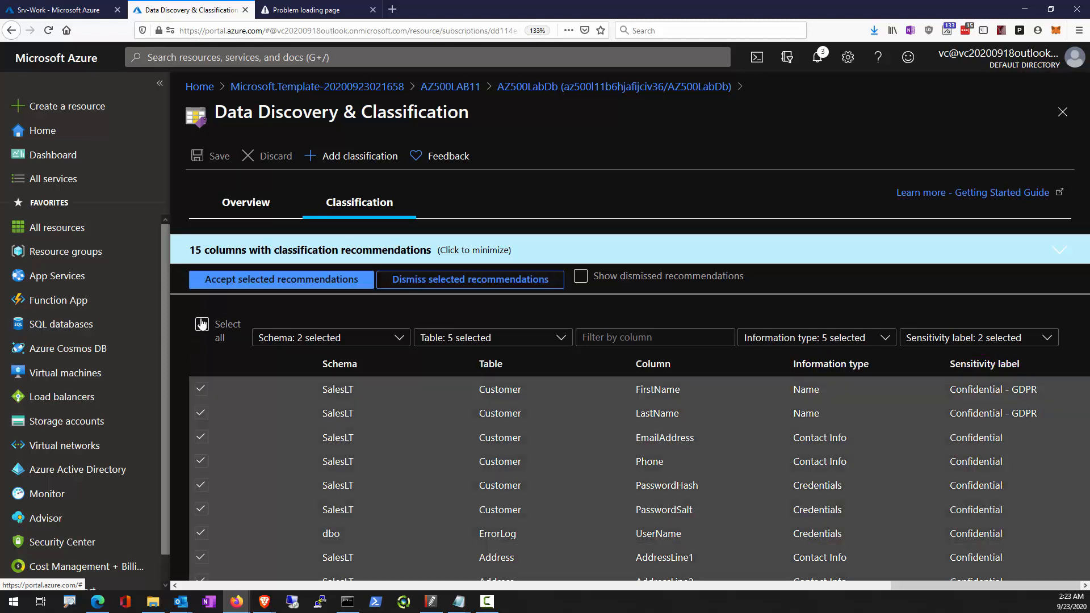
pyautogui.click(278, 279)
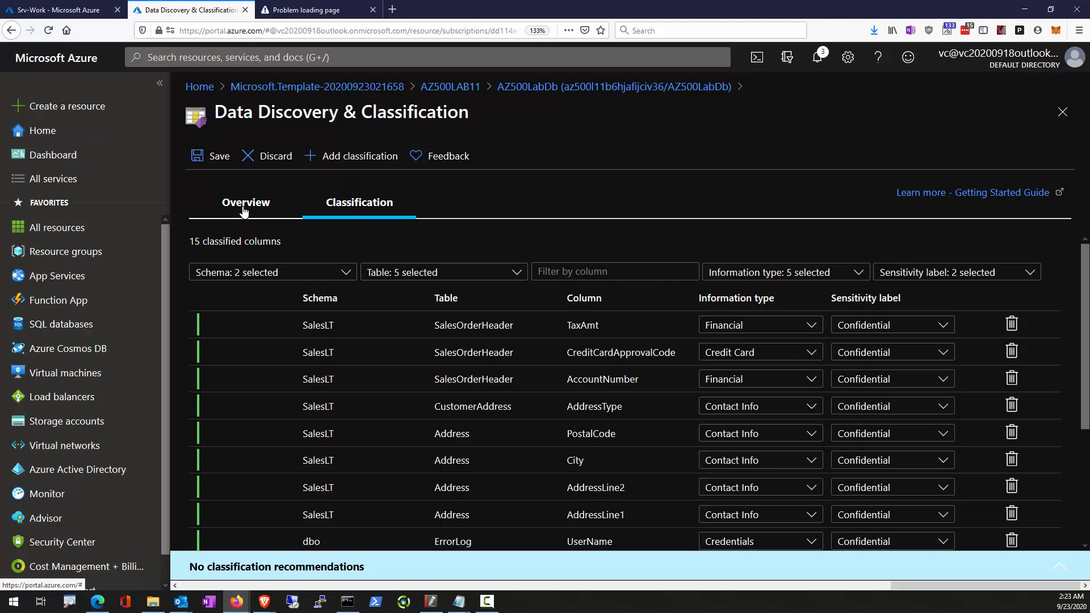
pyautogui.scroll(-3, 380, 400)
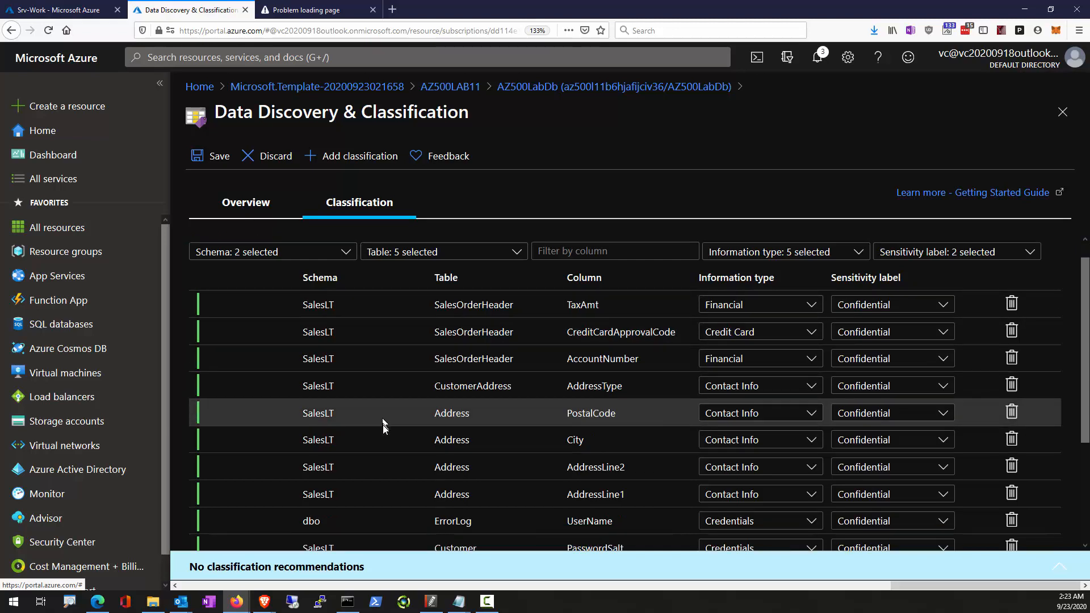
pyautogui.scroll(-1, 383, 425)
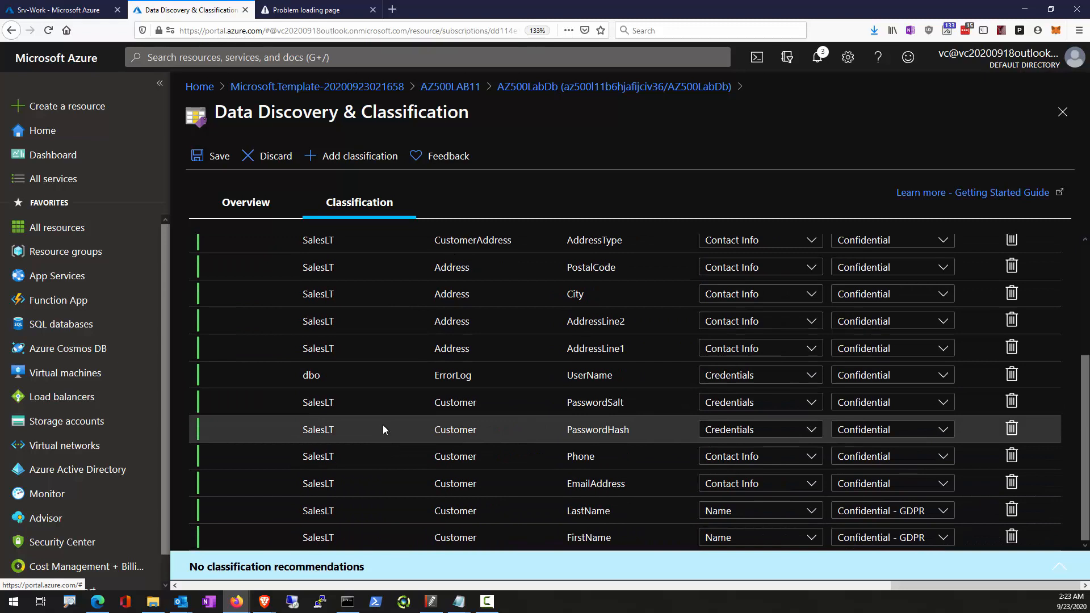
# Leave Data Discovery & Classification, discarding the unsaved classification edits, and reopen the Advanced data security page of AZ500LabDb
pyautogui.scroll(2, 383, 424)
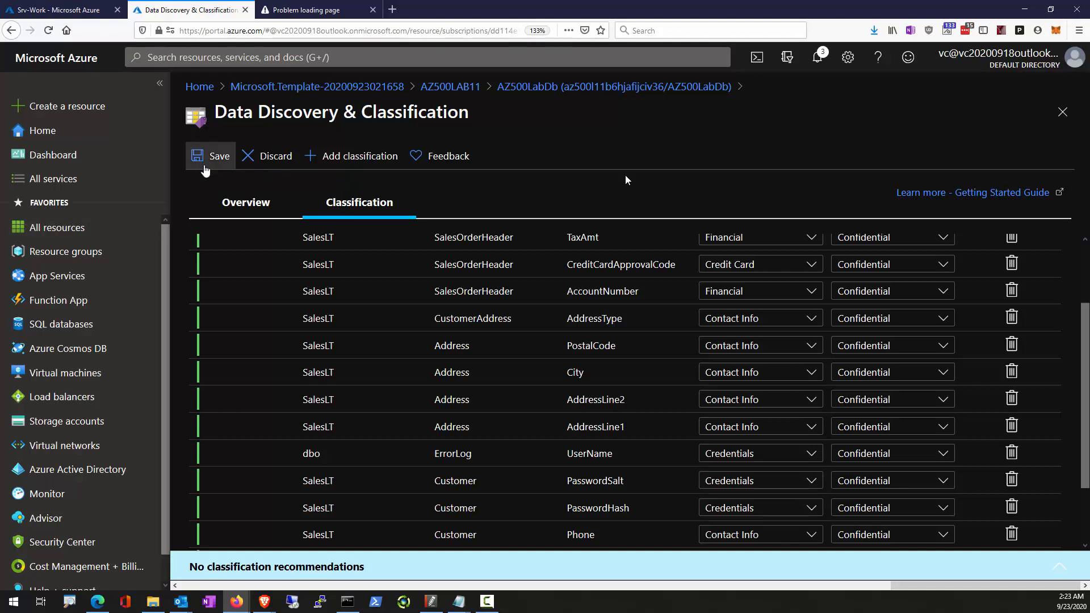
pyautogui.click(1070, 120)
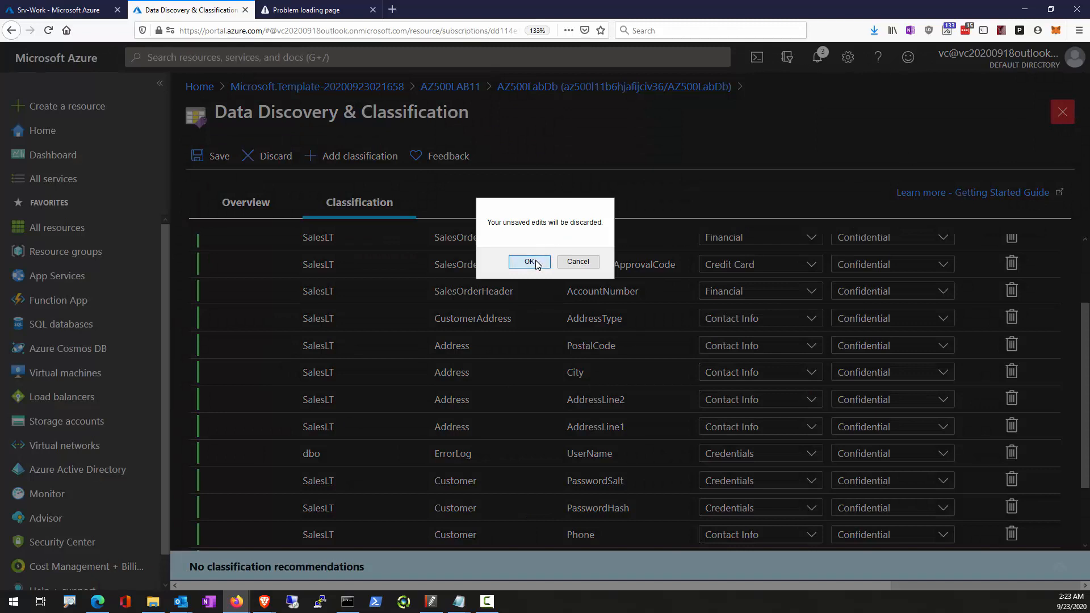
pyautogui.click(576, 261)
pyautogui.click(245, 203)
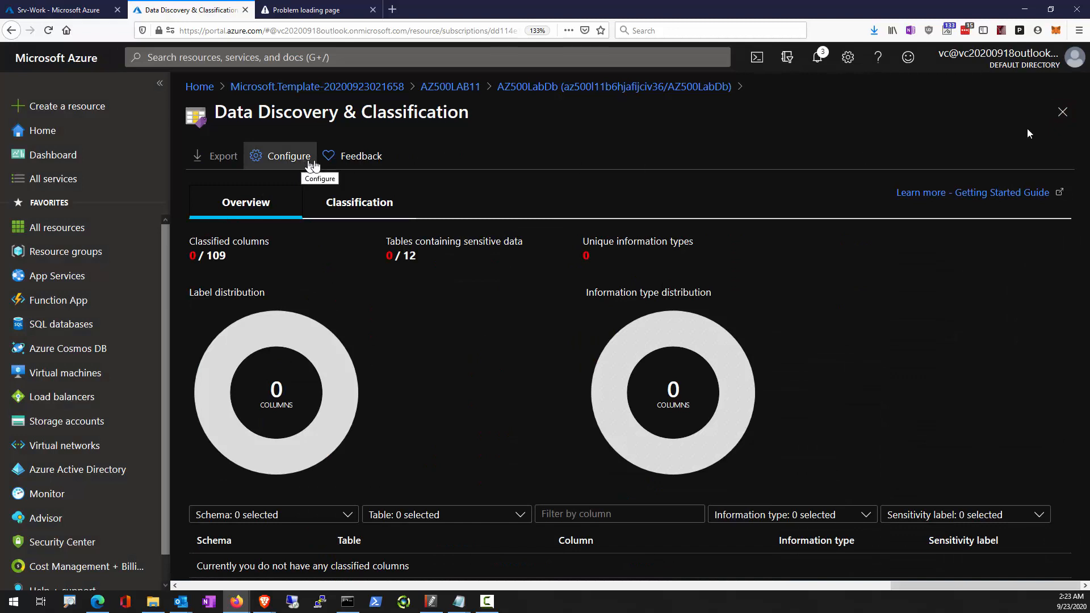
pyautogui.click(1062, 112)
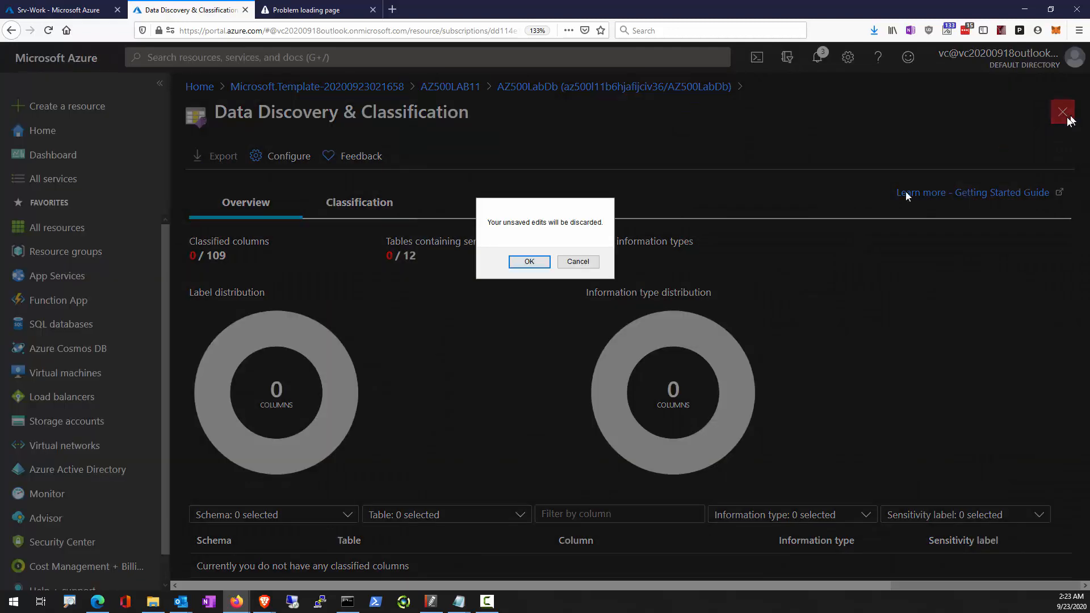
pyautogui.click(520, 264)
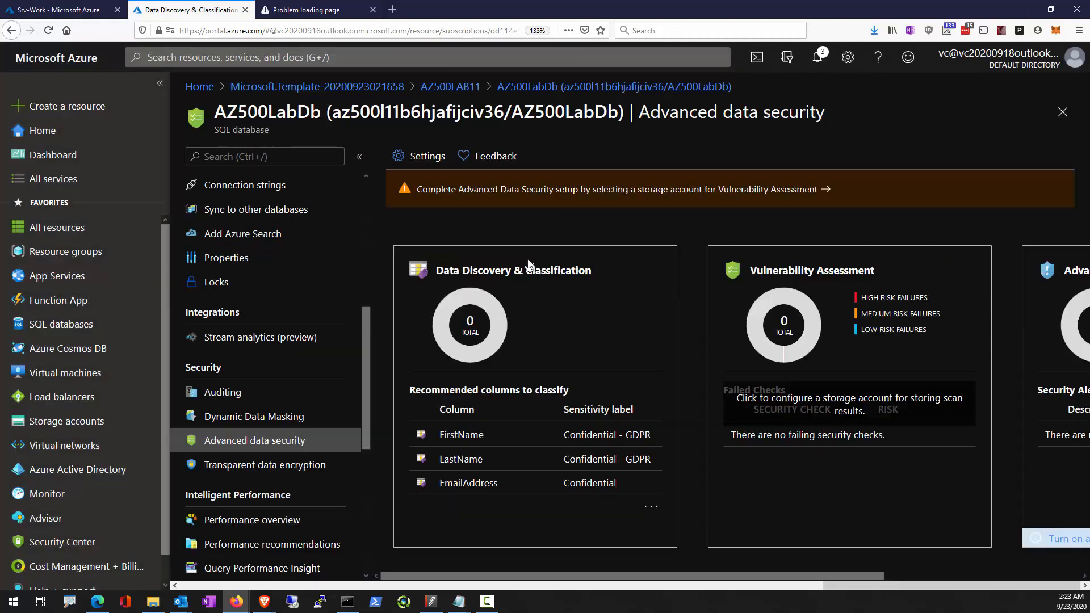
pyautogui.click(262, 420)
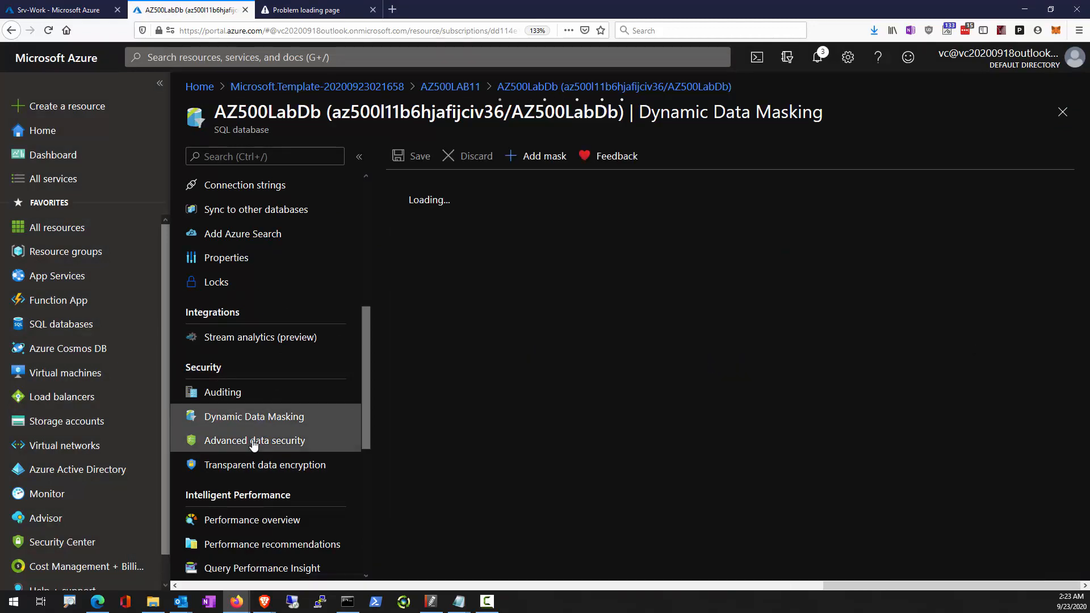
pyautogui.click(254, 443)
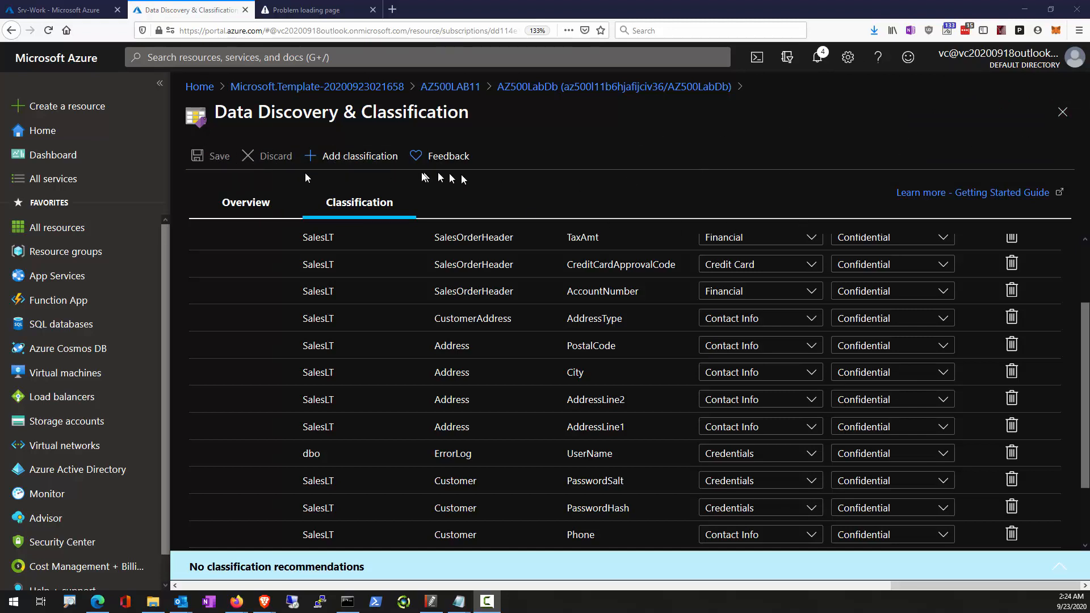
# Review the classification overview of AZ500LabDb, including the label distribution, information type distribution and list of classified columns
pyautogui.click(221, 207)
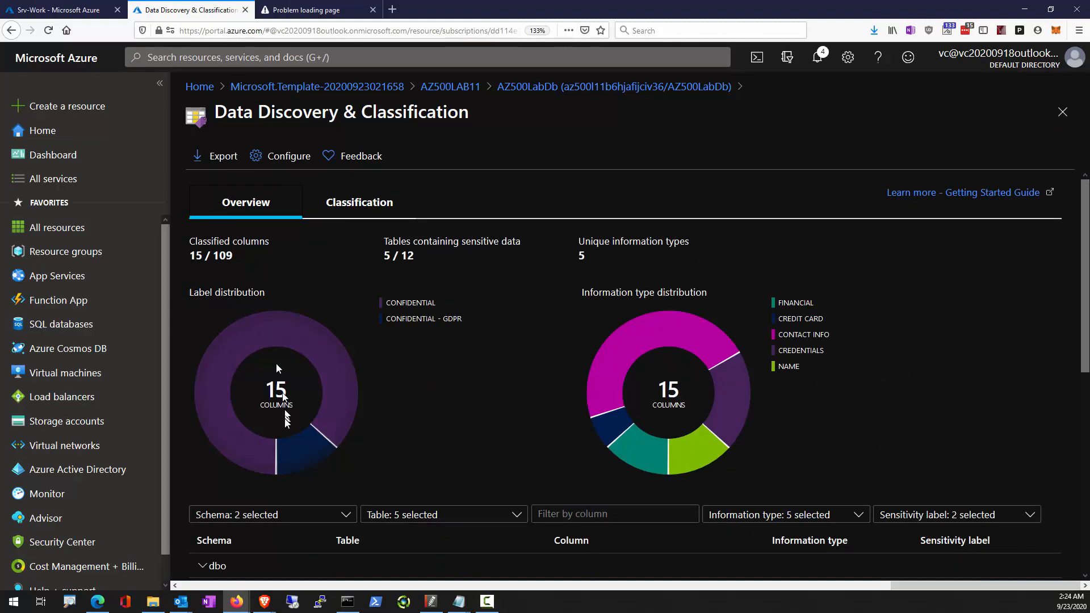
pyautogui.scroll(-3, 269, 441)
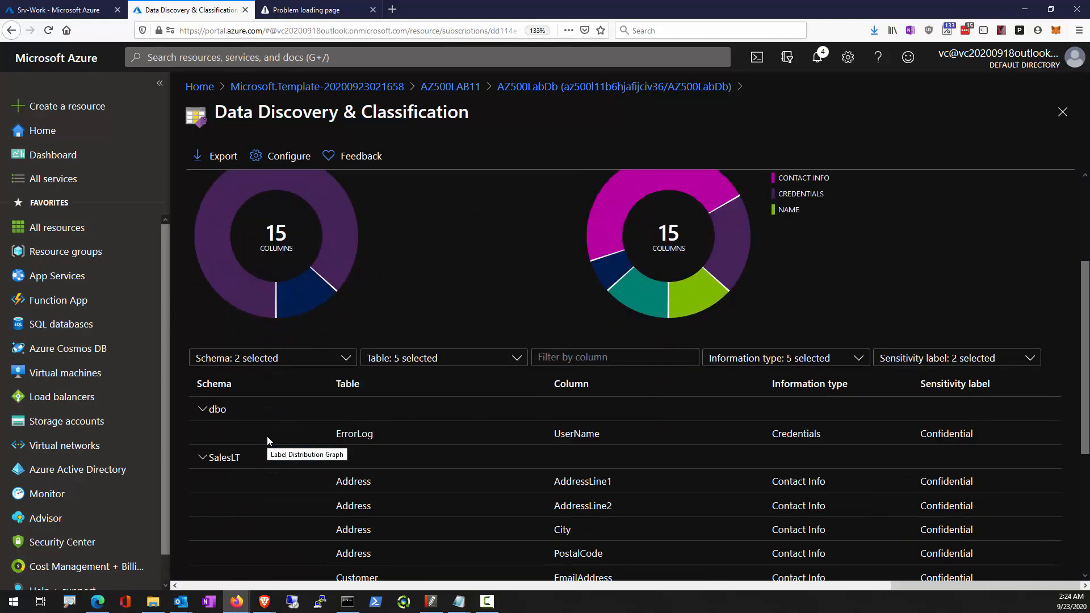
pyautogui.scroll(-2, 738, 492)
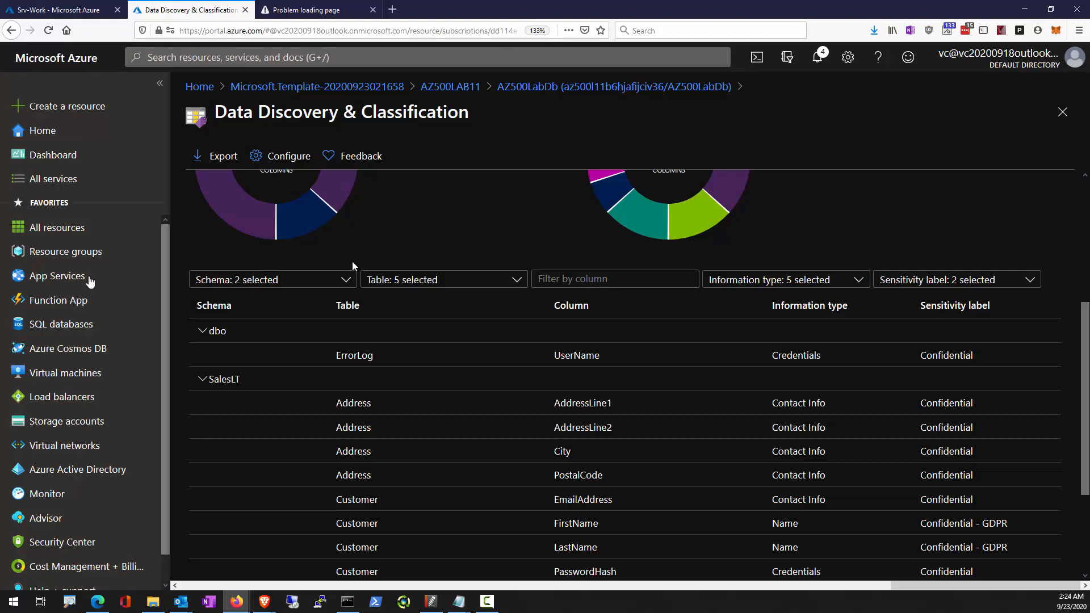
# Go back to the AZ500LAB11 resource group and open the Auditing settings of its SQL server
pyautogui.click(521, 89)
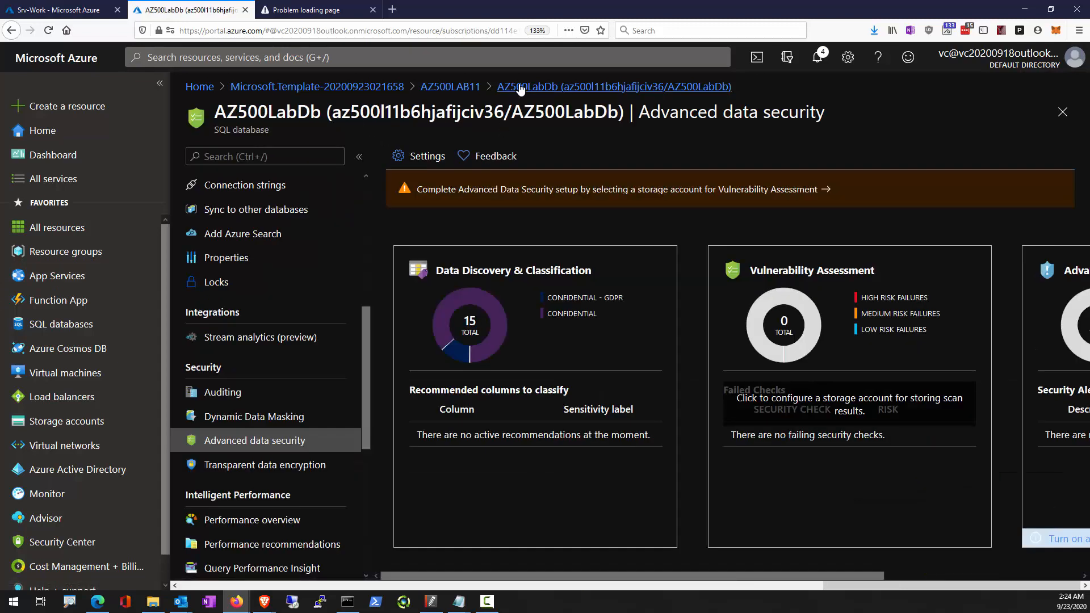
pyautogui.click(448, 89)
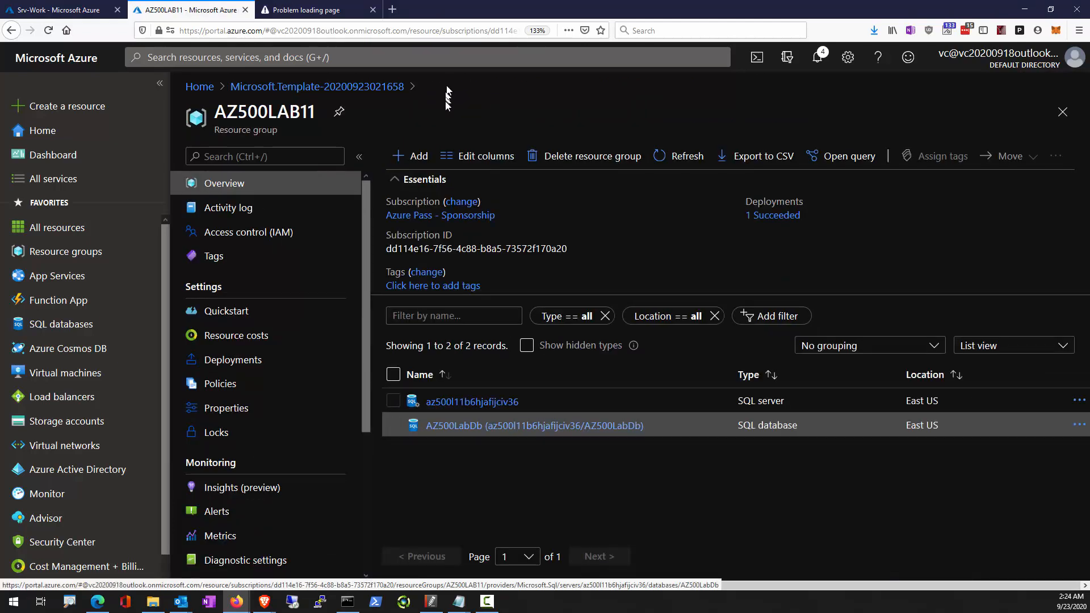
pyautogui.click(457, 402)
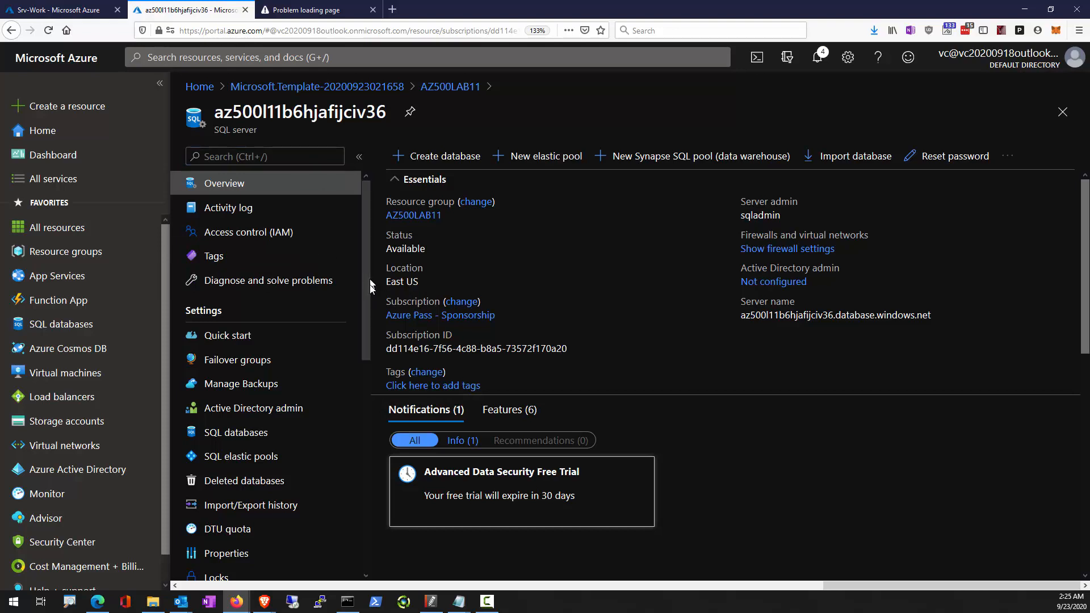
pyautogui.moveTo(370, 285); pyautogui.dragTo(370, 423)
pyautogui.click(222, 375)
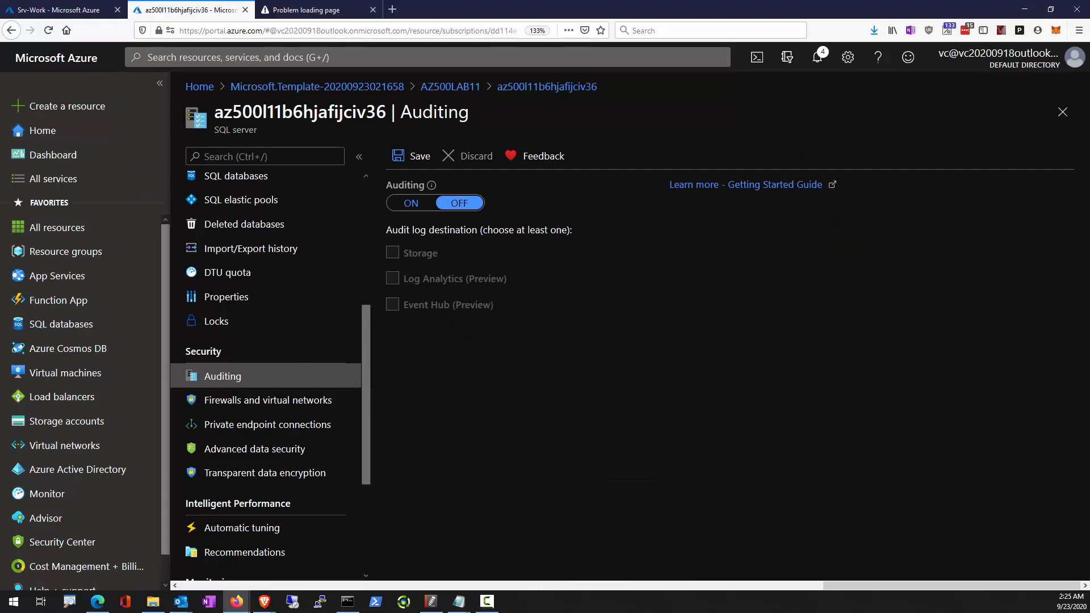
# Turn on server auditing with Storage as the audit log destination, using the vcsql20200923 storage account
pyautogui.click(411, 203)
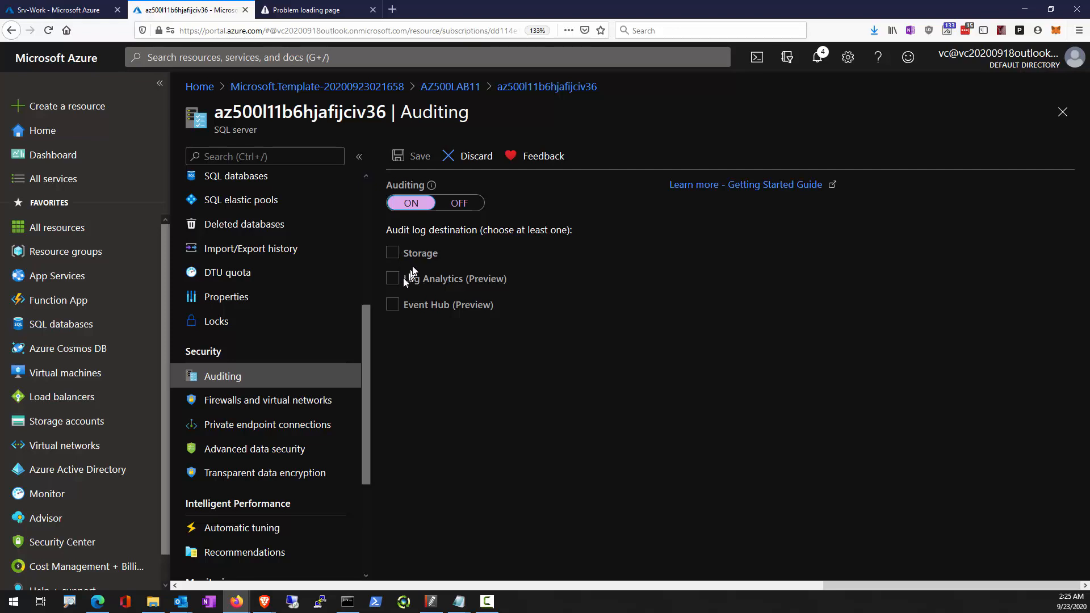
pyautogui.click(392, 253)
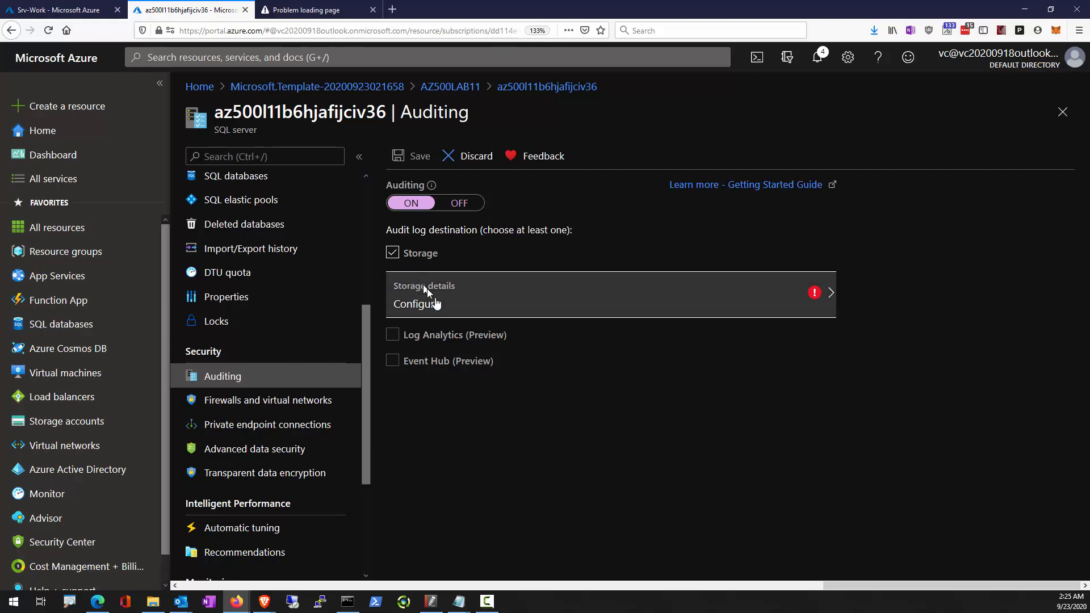
pyautogui.click(436, 303)
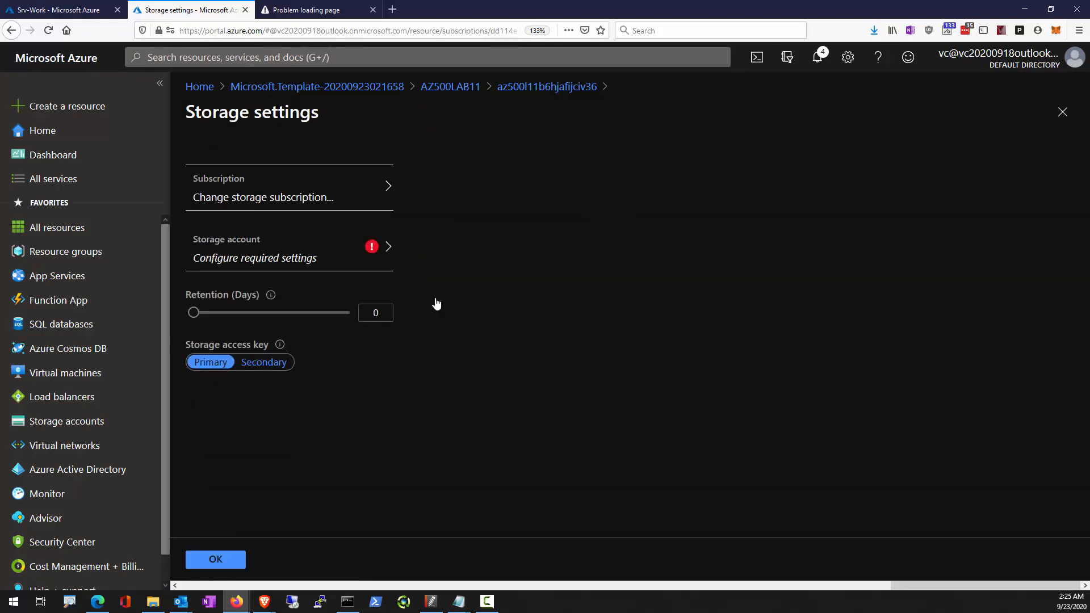
pyautogui.click(328, 250)
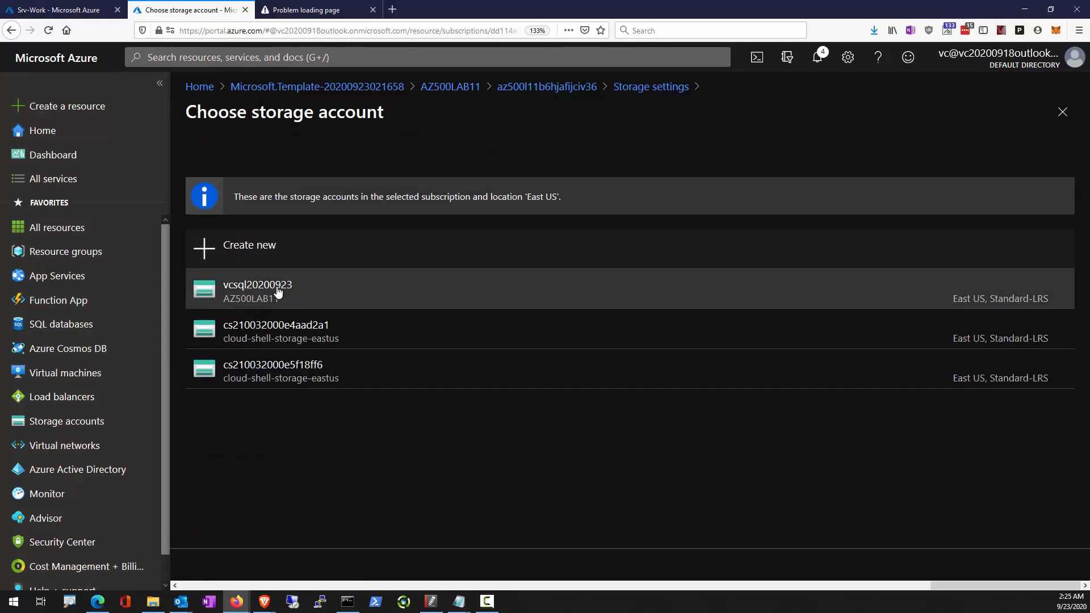
pyautogui.click(277, 291)
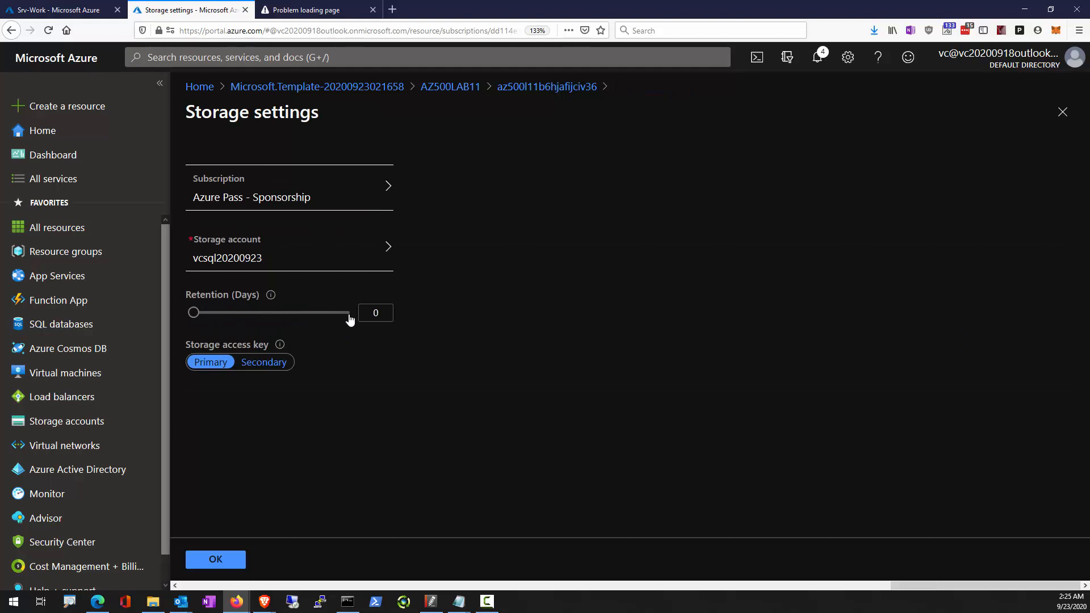
pyautogui.click(218, 561)
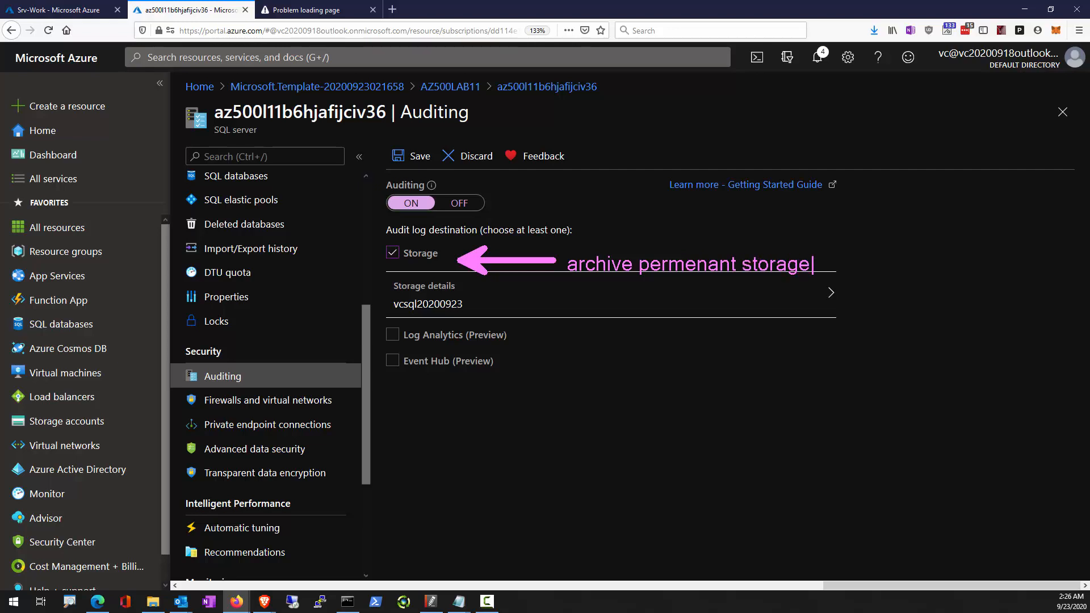
pyautogui.press('Escape')
pyautogui.moveTo(571, 280); pyautogui.dragTo(794, 280)
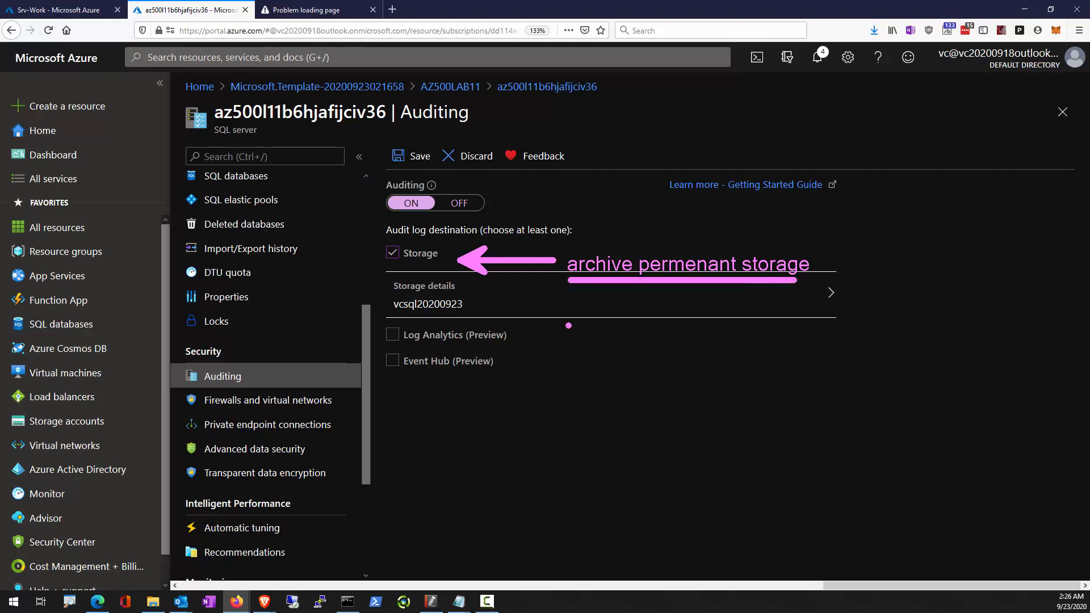
pyautogui.moveTo(517, 340); pyautogui.dragTo(564, 337)
pyautogui.write('t')
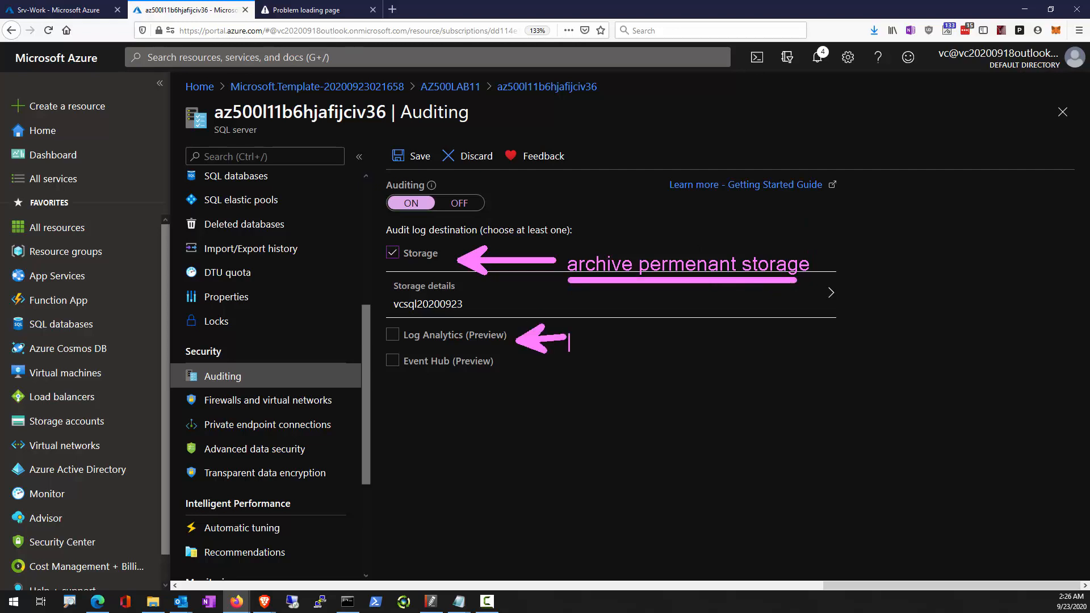
pyautogui.write('Dashboar')
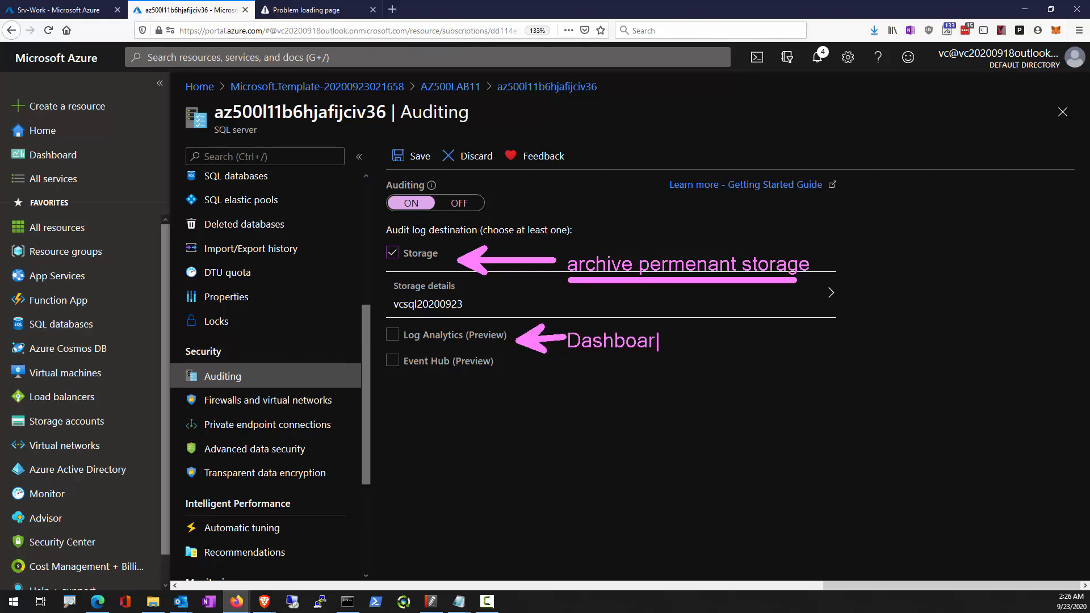
pyautogui.write('d, fast explorat')
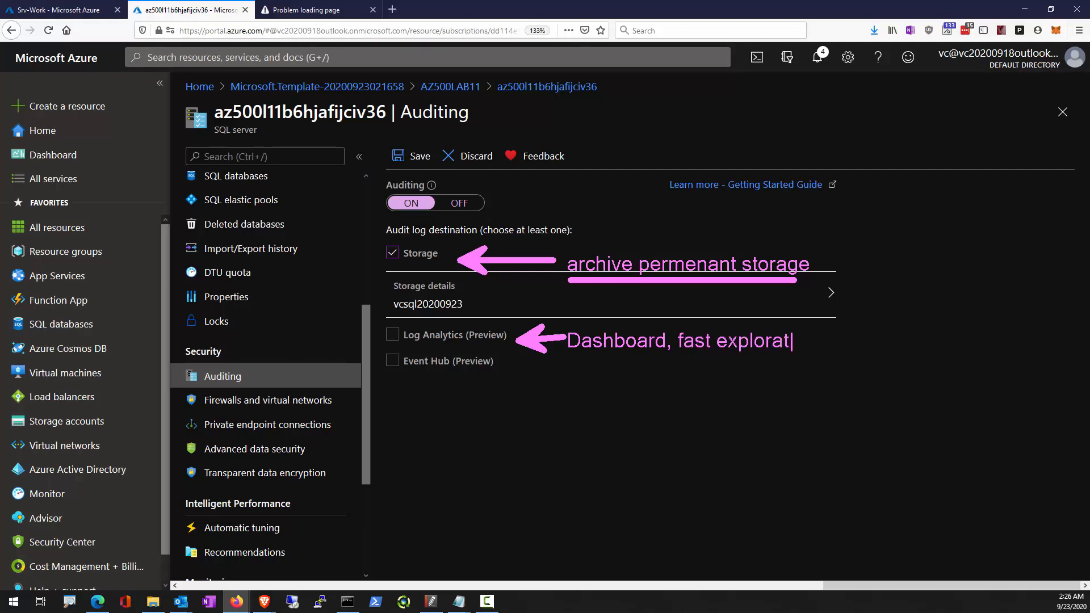
pyautogui.write('ory query')
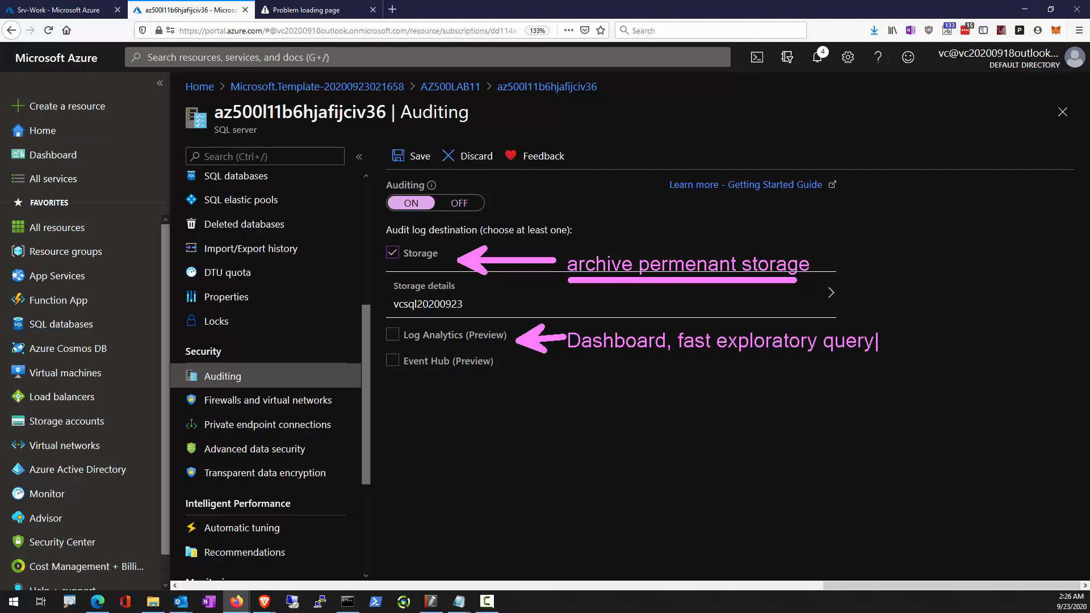
pyautogui.moveTo(517, 373); pyautogui.dragTo(603, 407)
pyautogui.click(613, 382)
pyautogui.write('Real')
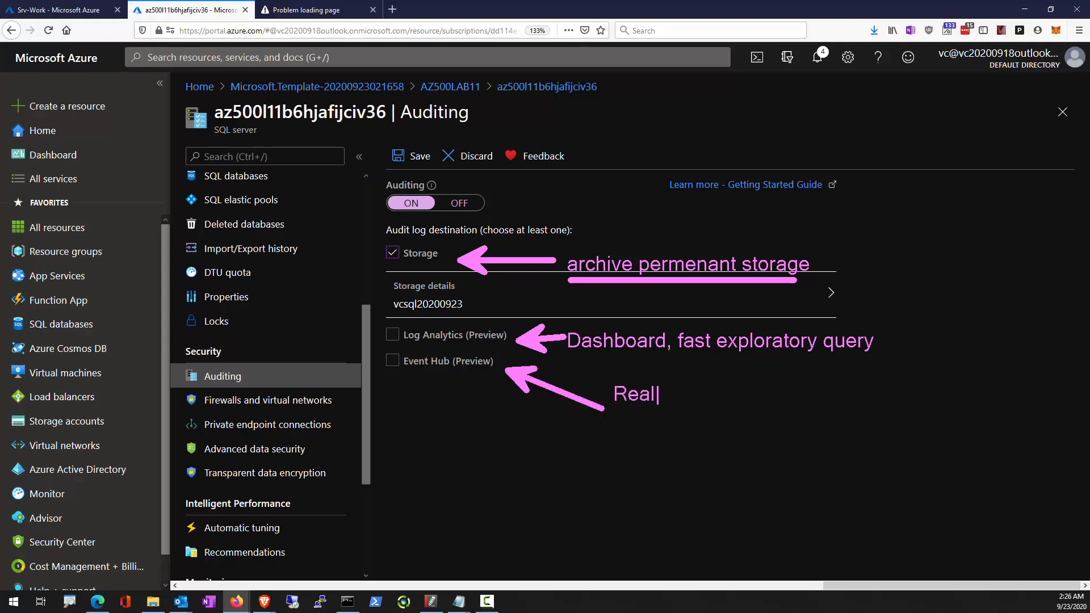
pyautogui.write('time respons')
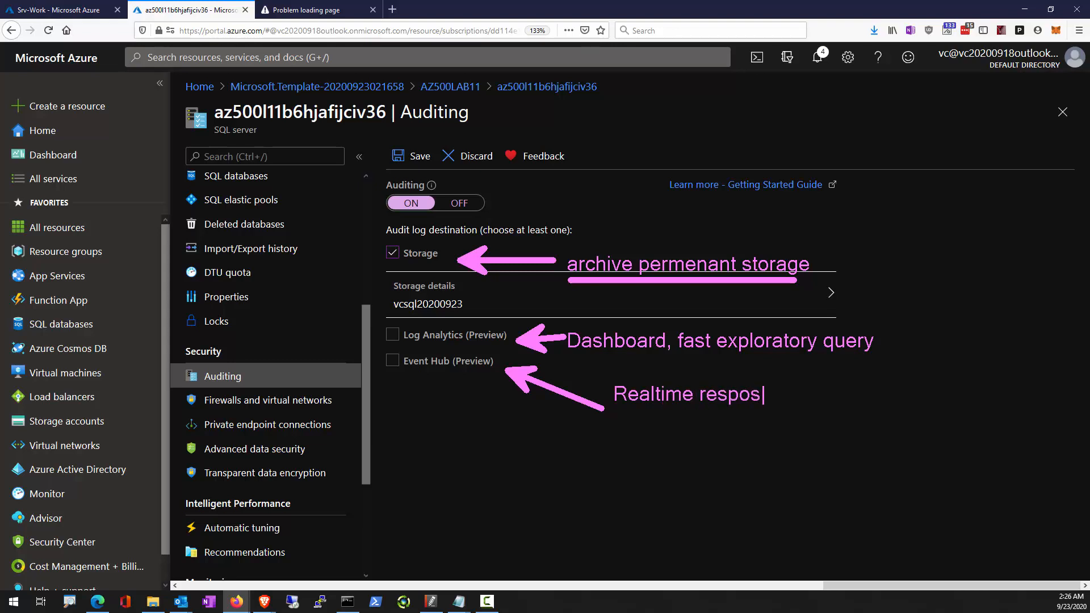
pyautogui.write('e')
pyautogui.press('BackSpace')
pyautogui.press('BackSpace')
pyautogui.write('nse via stream ')
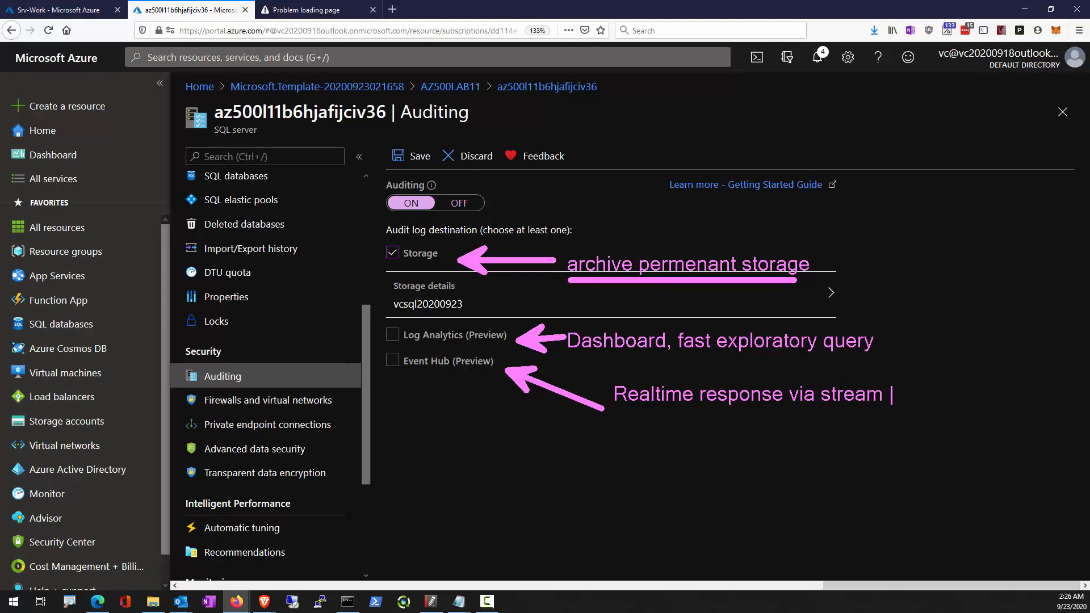
pyautogui.write('analytics')
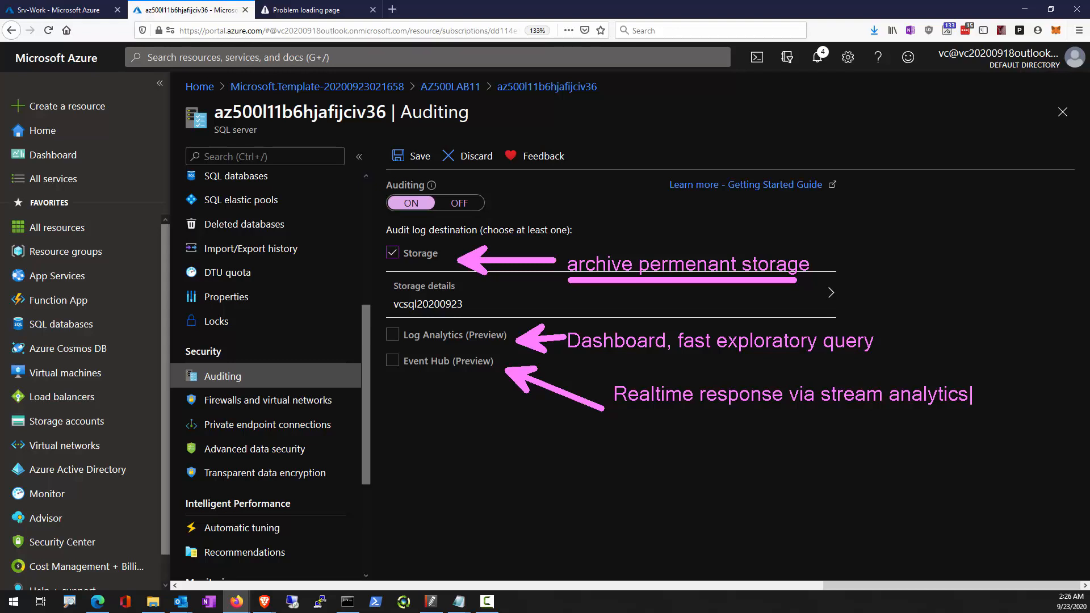
pyautogui.press('Escape')
pyautogui.press('Escape')
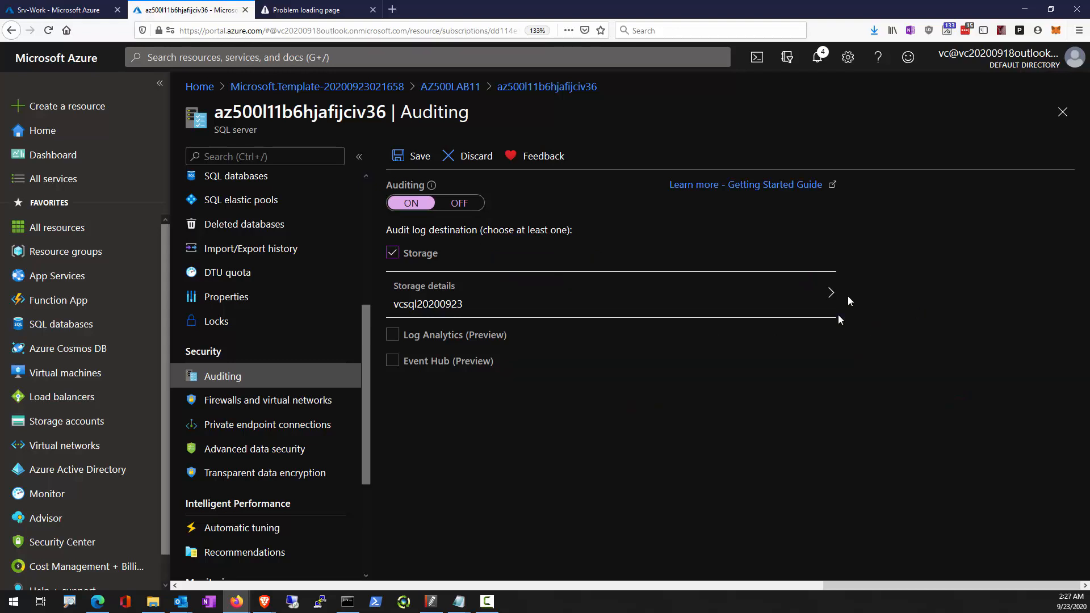
# Save the server auditing settings and open the Auditing settings of the server's AZ500LabDb database
pyautogui.click(406, 160)
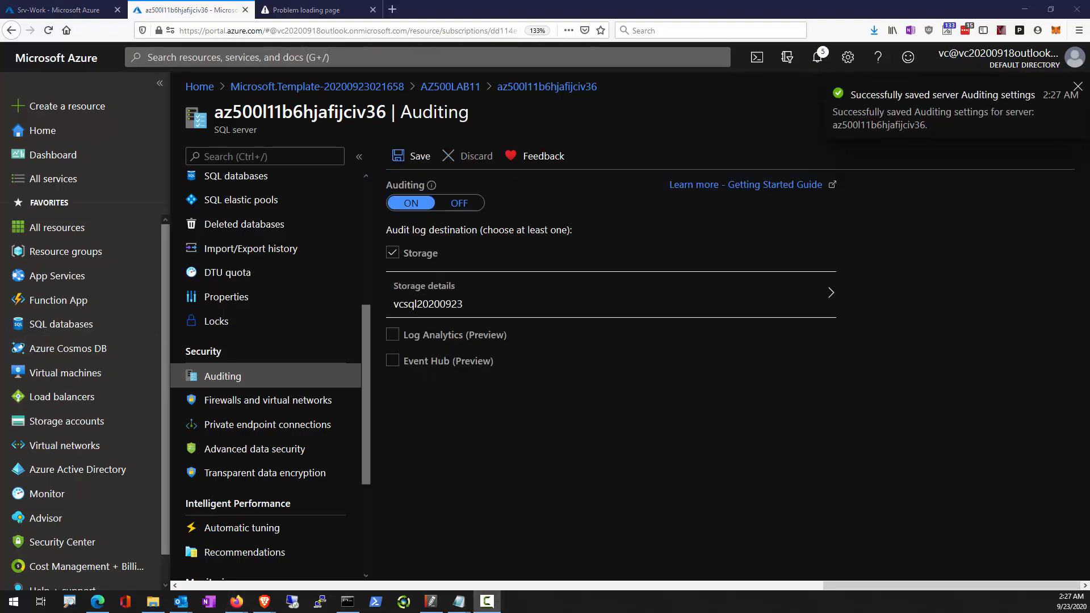
pyautogui.scroll(3, 257, 307)
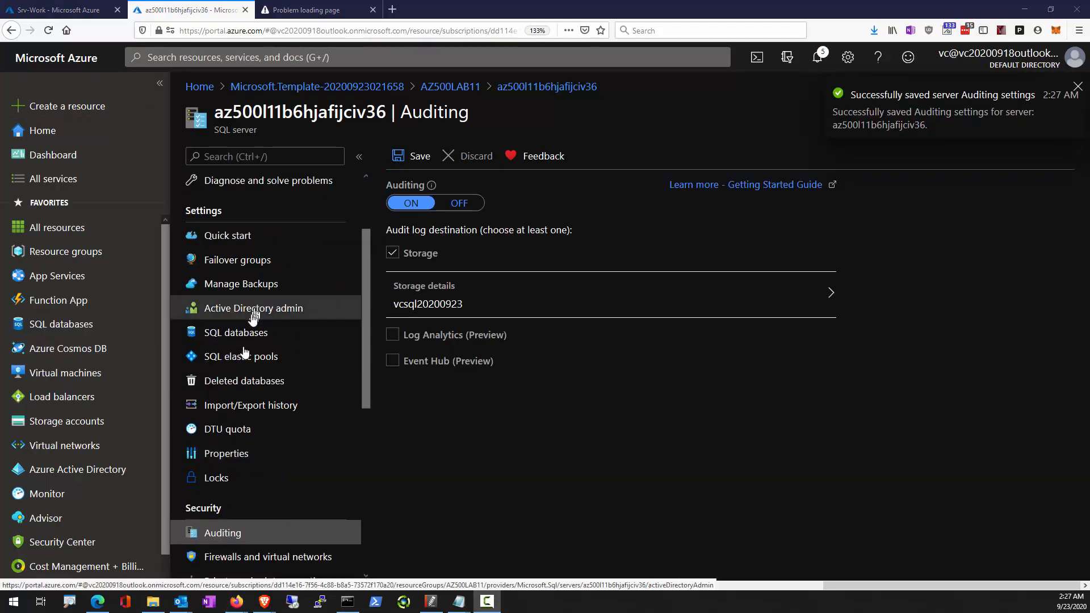
pyautogui.click(244, 343)
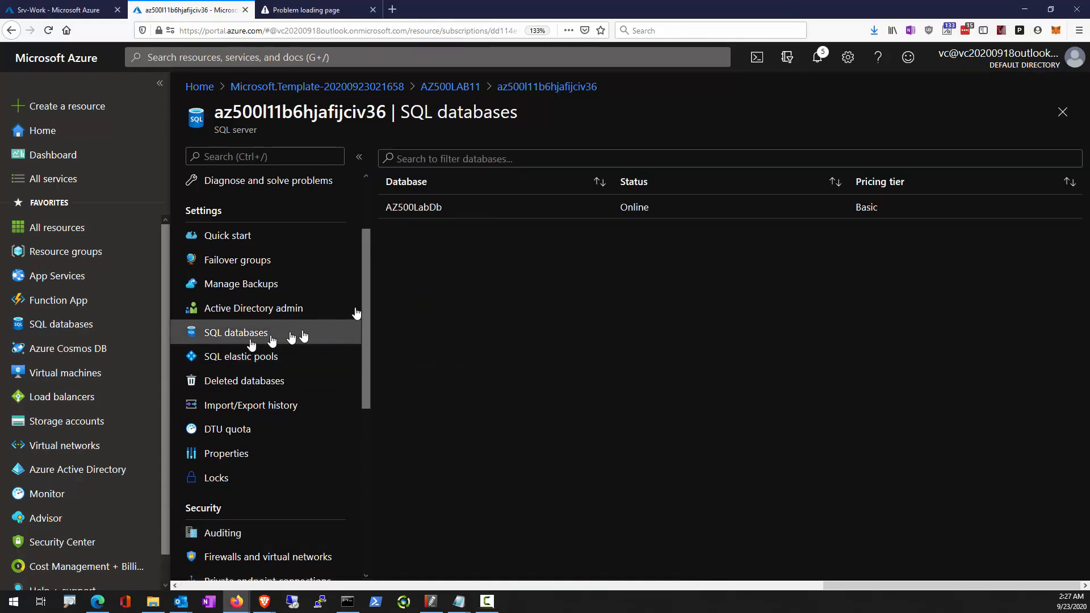
pyautogui.click(426, 207)
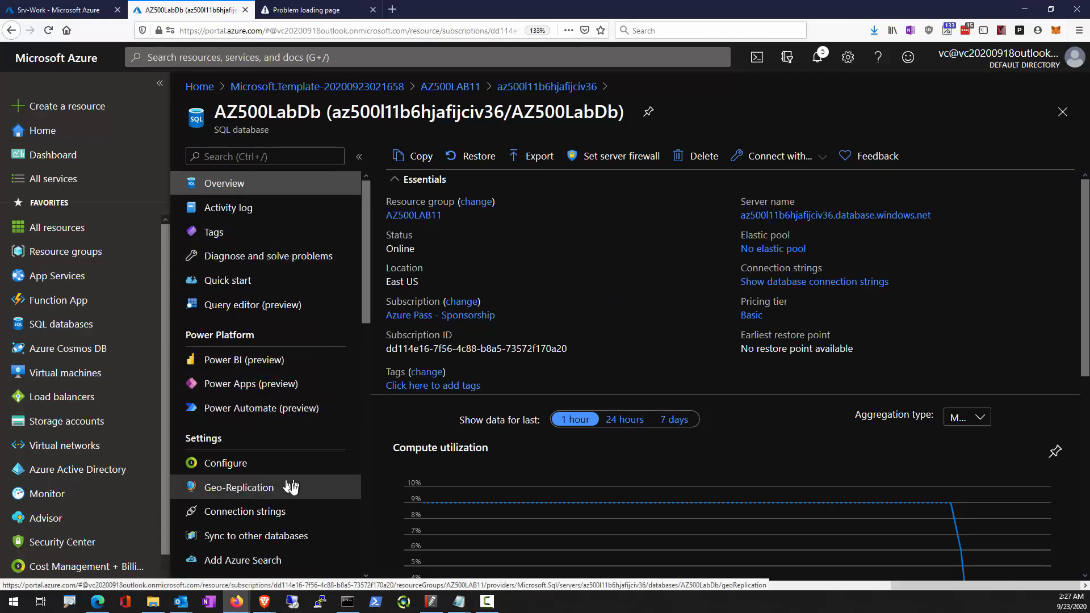
pyautogui.scroll(-3, 279, 499)
pyautogui.scroll(-3, 265, 502)
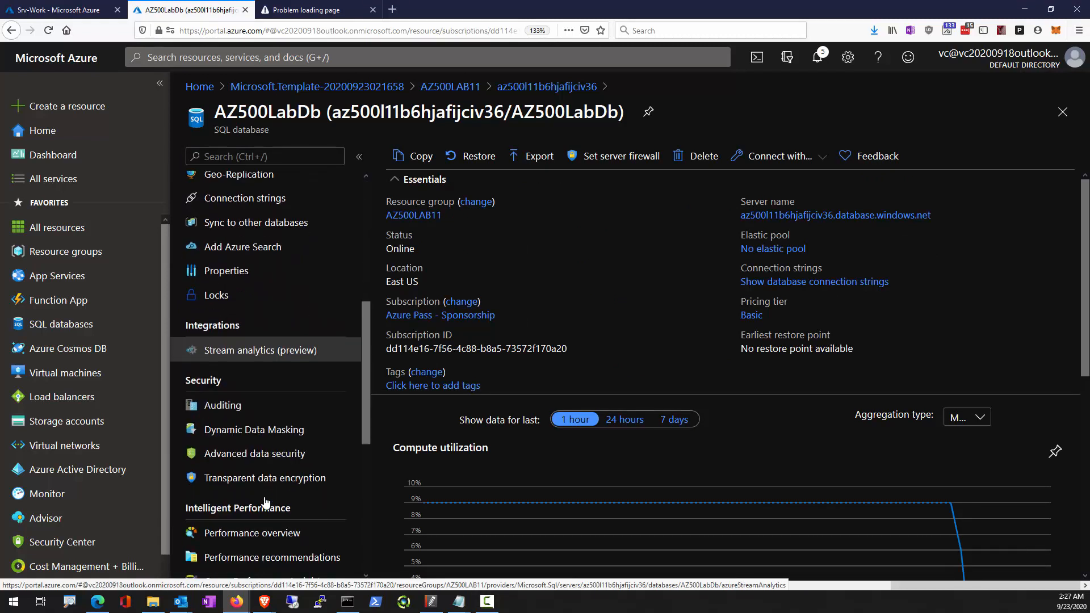
pyautogui.click(228, 406)
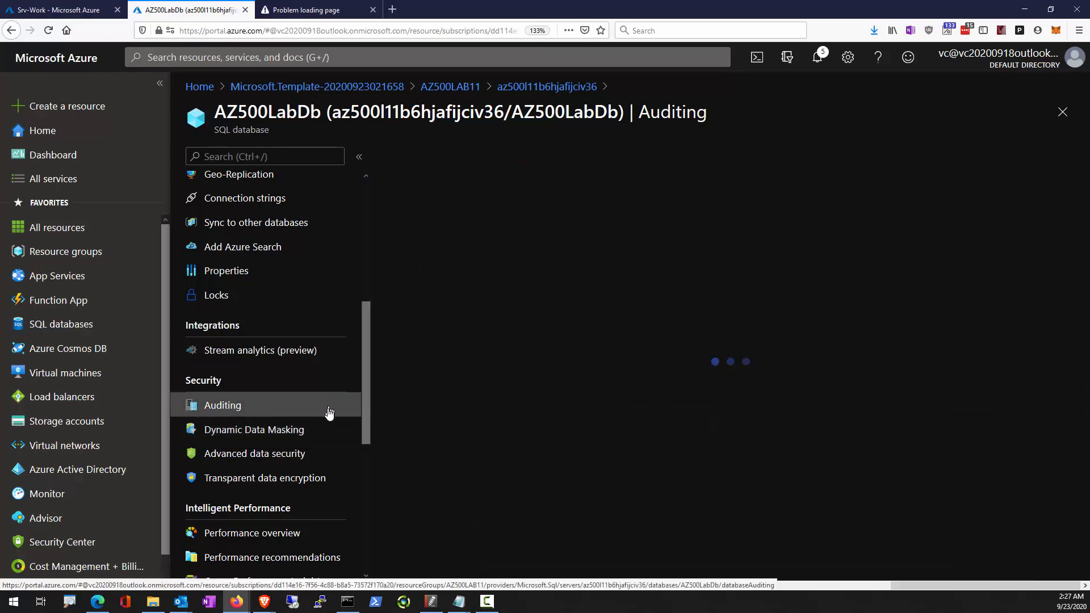
# Turn on auditing for AZ500LabDb with Storage as the audit log destination, choosing the vcsql20200923 storage account
pyautogui.click(430, 319)
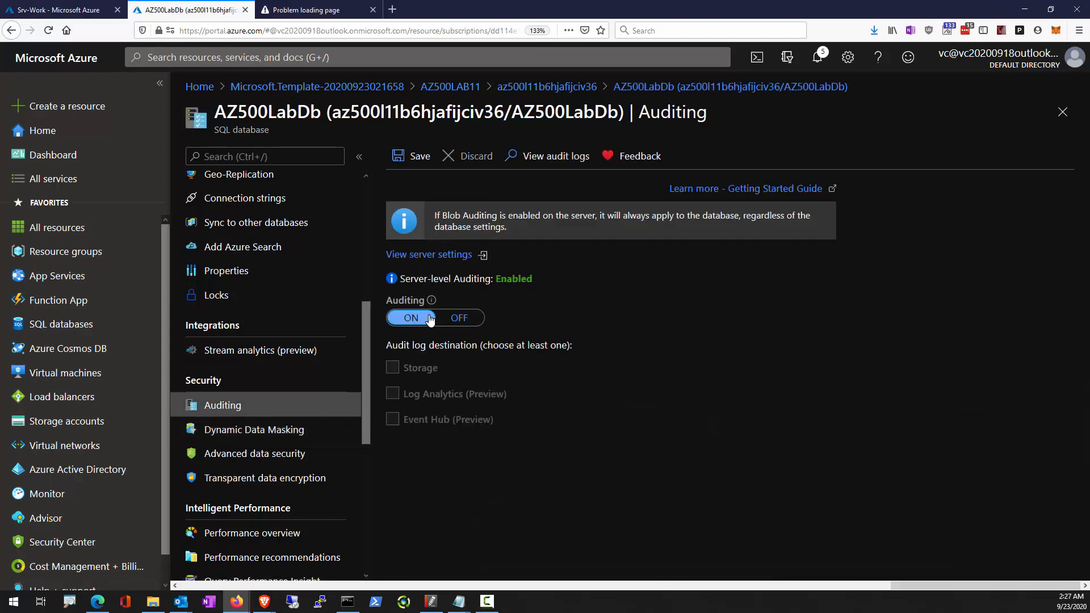
pyautogui.click(408, 368)
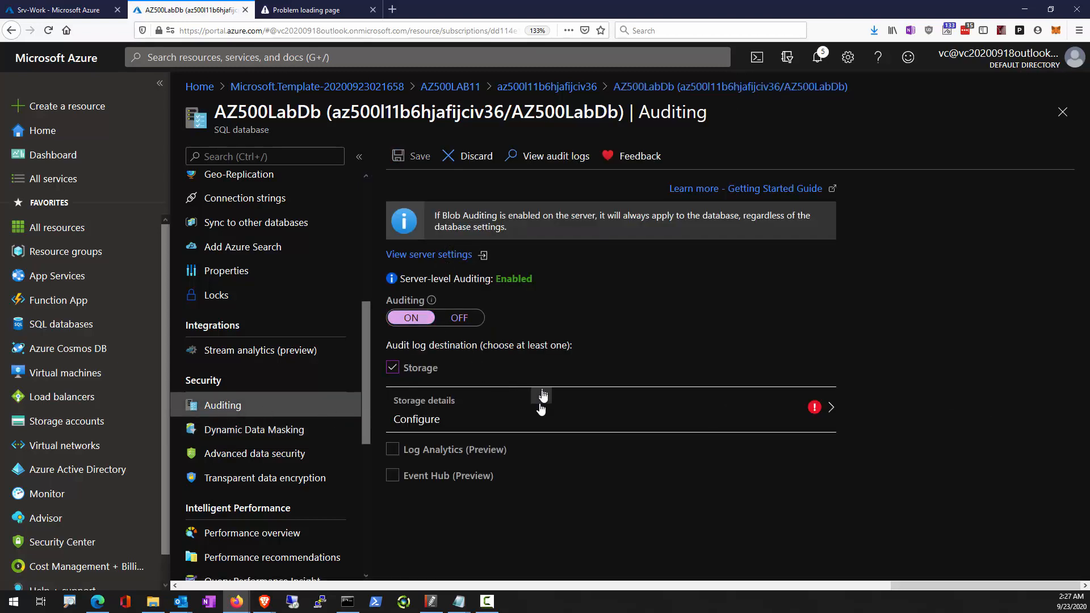
pyautogui.click(540, 408)
pyautogui.click(228, 256)
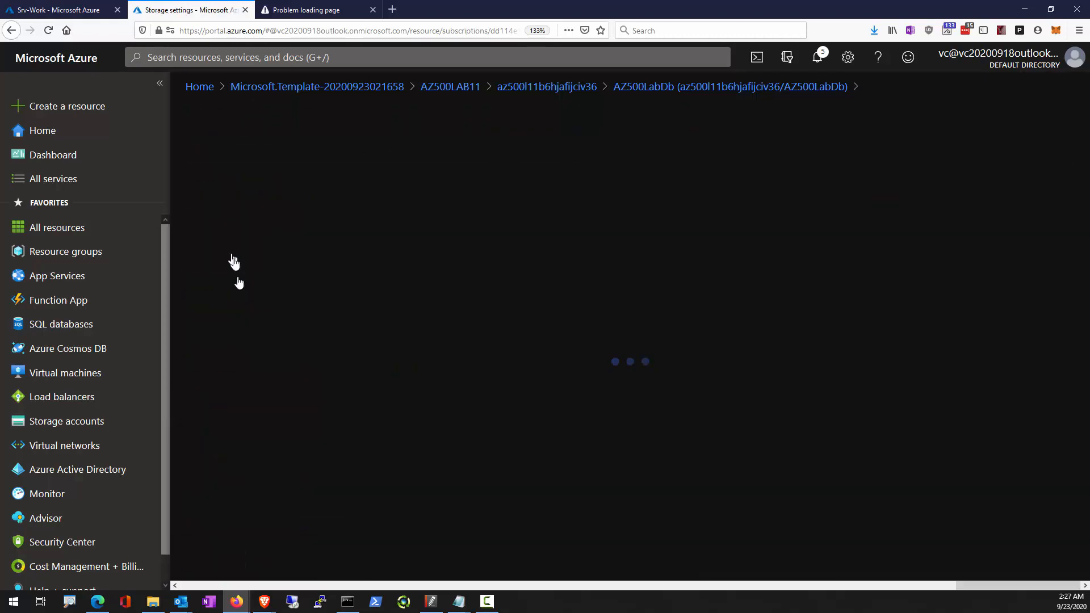
pyautogui.click(246, 292)
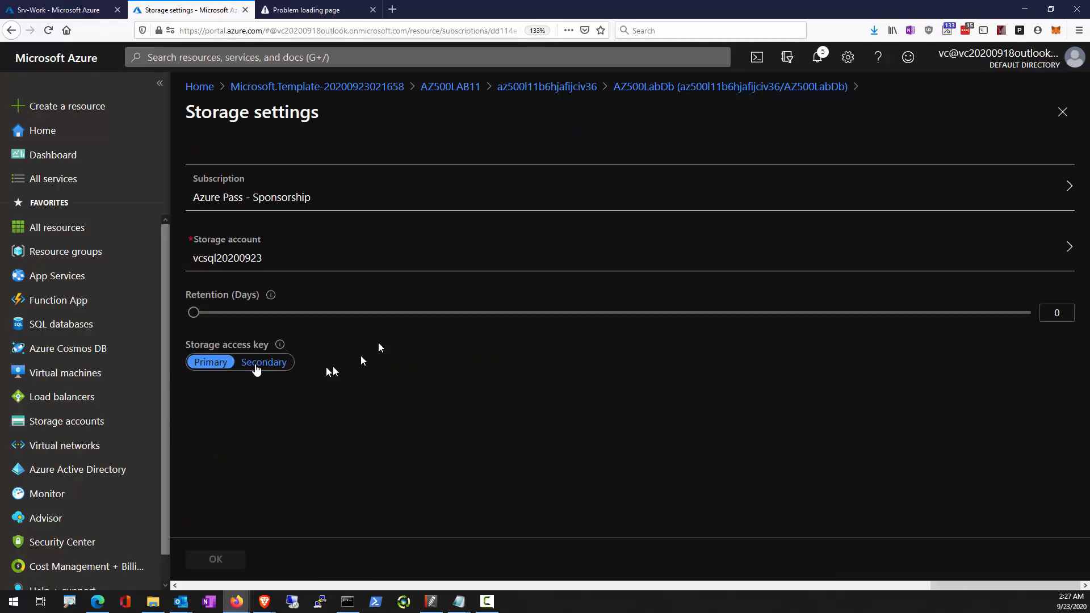
# Set the audit log retention to 5 days and save the database auditing settings
pyautogui.moveTo(199, 312)
pyautogui.mouseDown()
pyautogui.moveTo(205, 320)
pyautogui.moveTo(192, 317)
pyautogui.mouseUp()
pyautogui.click(1051, 313)
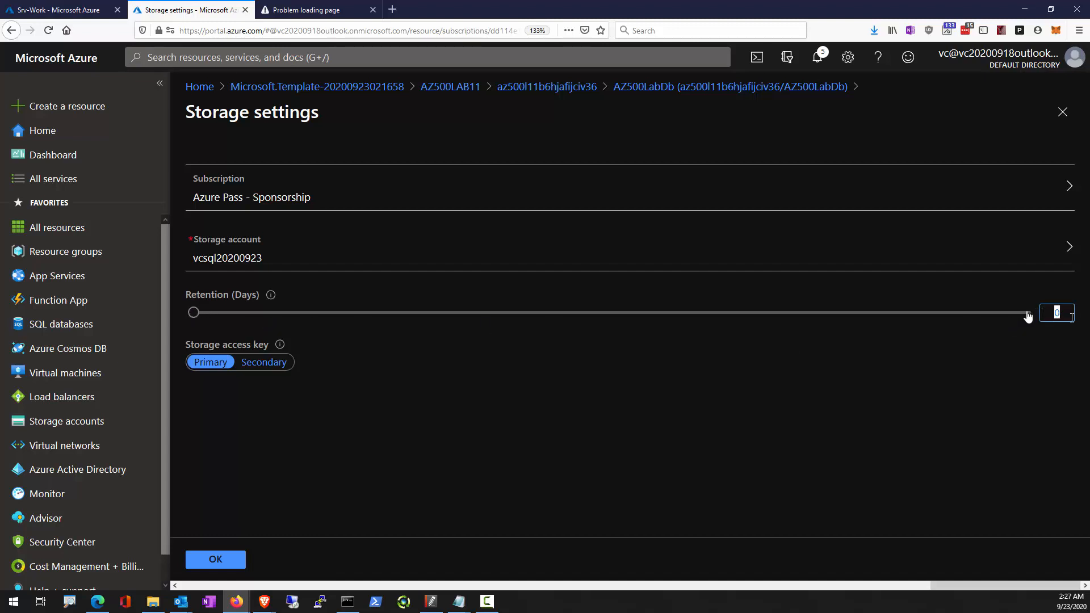
pyautogui.write('5')
pyautogui.click(216, 560)
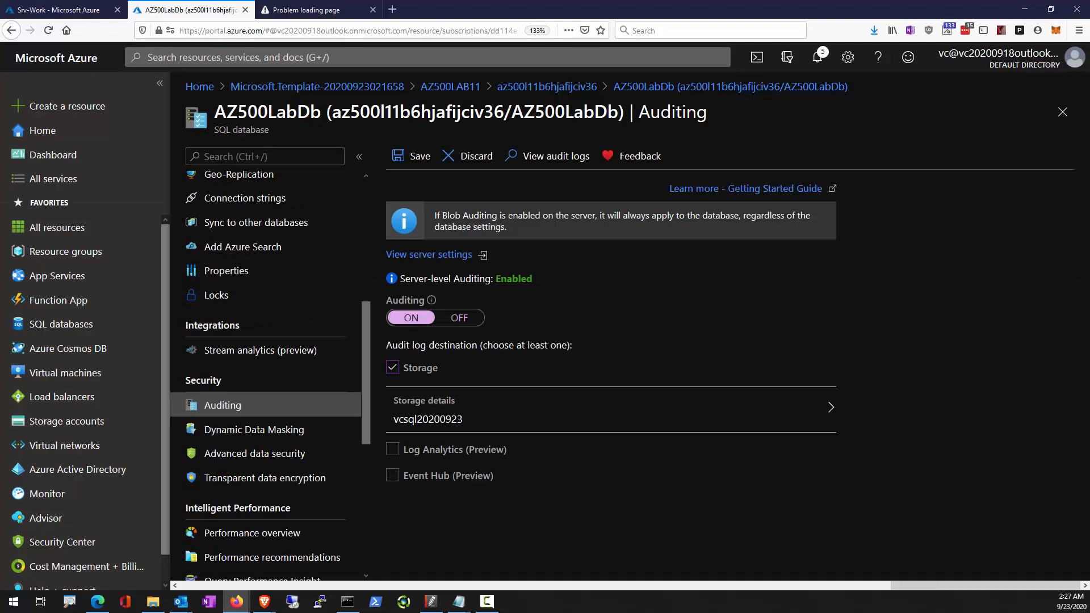
pyautogui.click(417, 163)
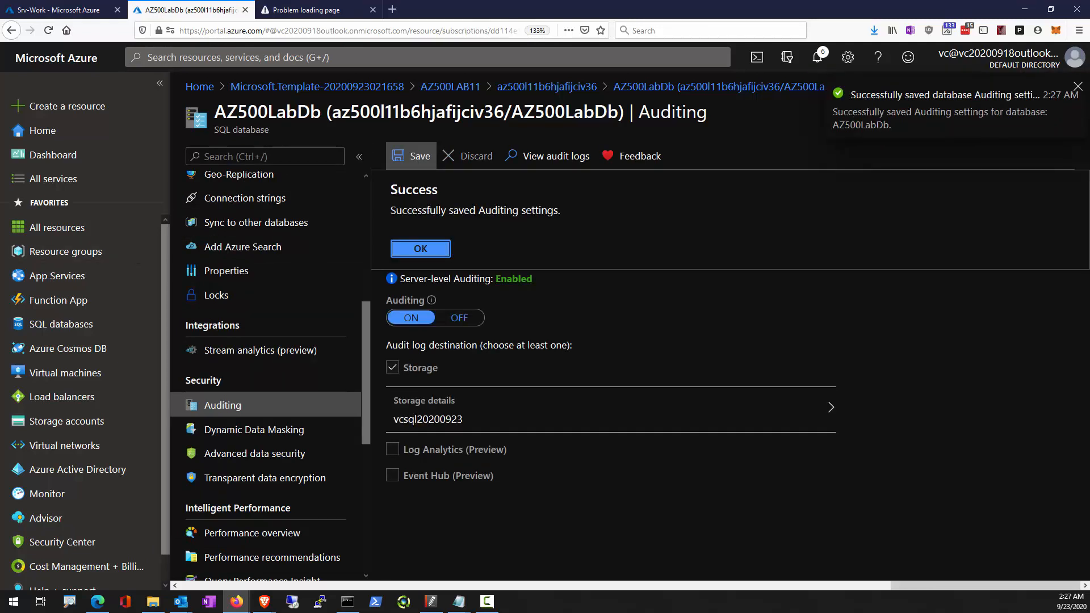
pyautogui.click(421, 250)
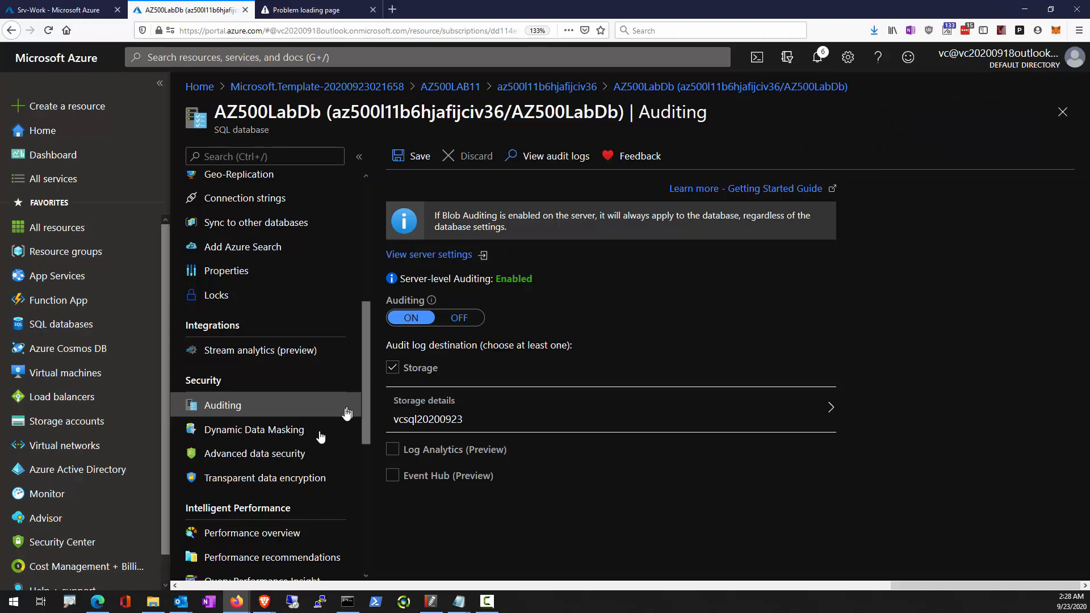
# Review the Transparent data encryption description and data encryption setting of AZ500LabDb
pyautogui.click(256, 479)
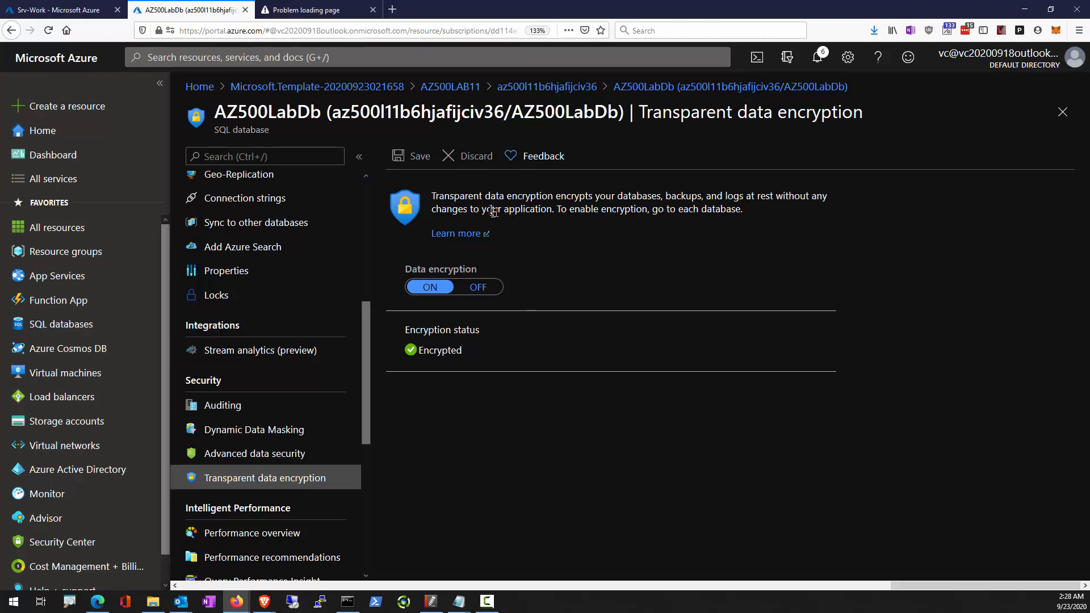
pyautogui.moveTo(486, 196); pyautogui.dragTo(556, 197)
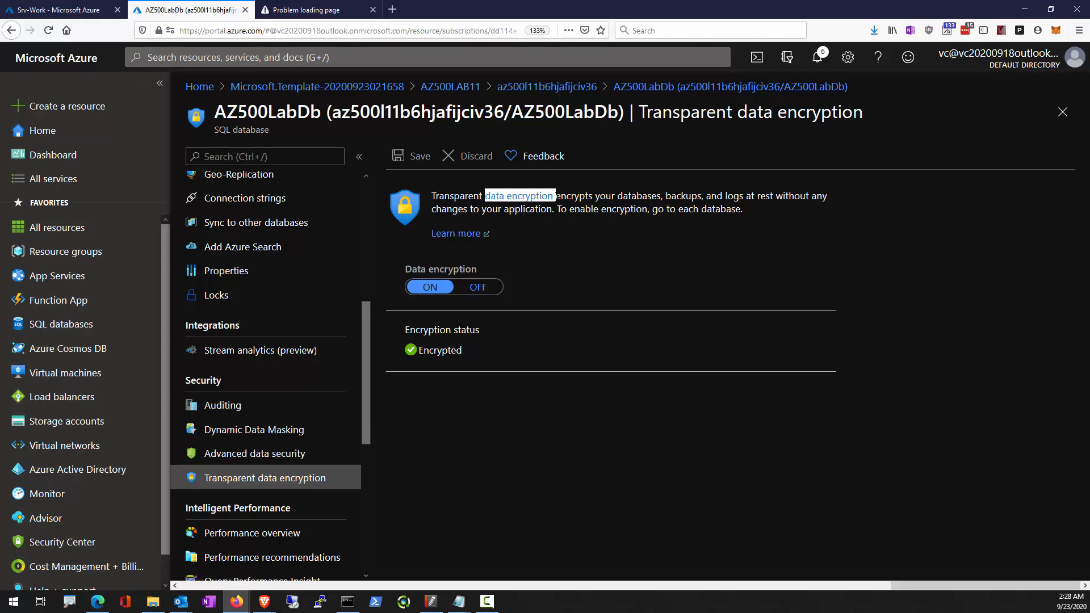
pyautogui.moveTo(651, 197); pyautogui.dragTo(795, 212)
pyautogui.click(793, 210)
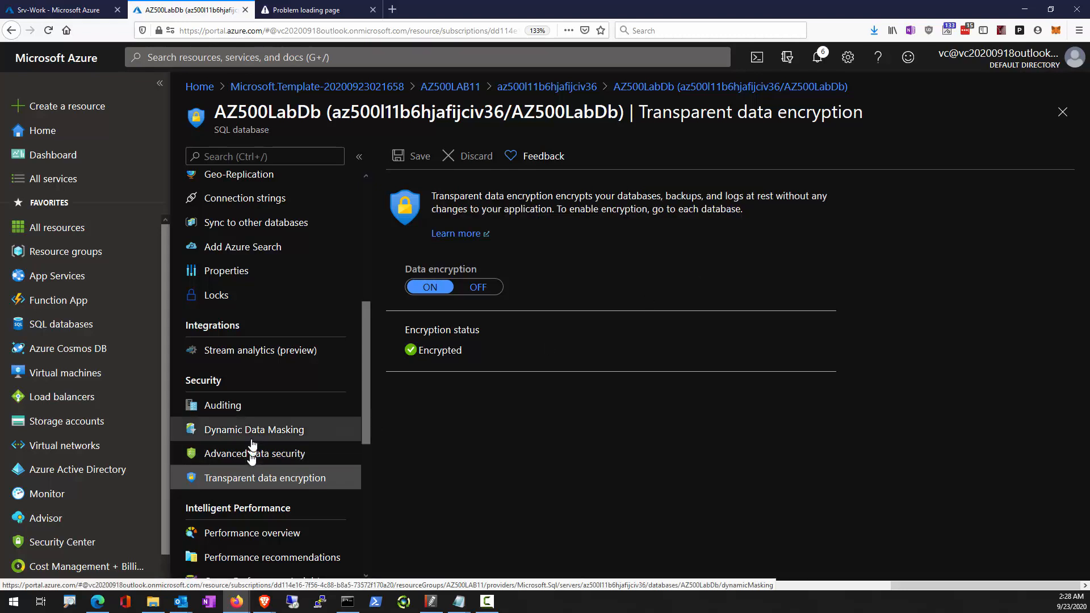
# Start a new Dynamic Data Masking rule for AZ500LabDb, targeting the Customer table in the SalesLT schema
pyautogui.click(252, 438)
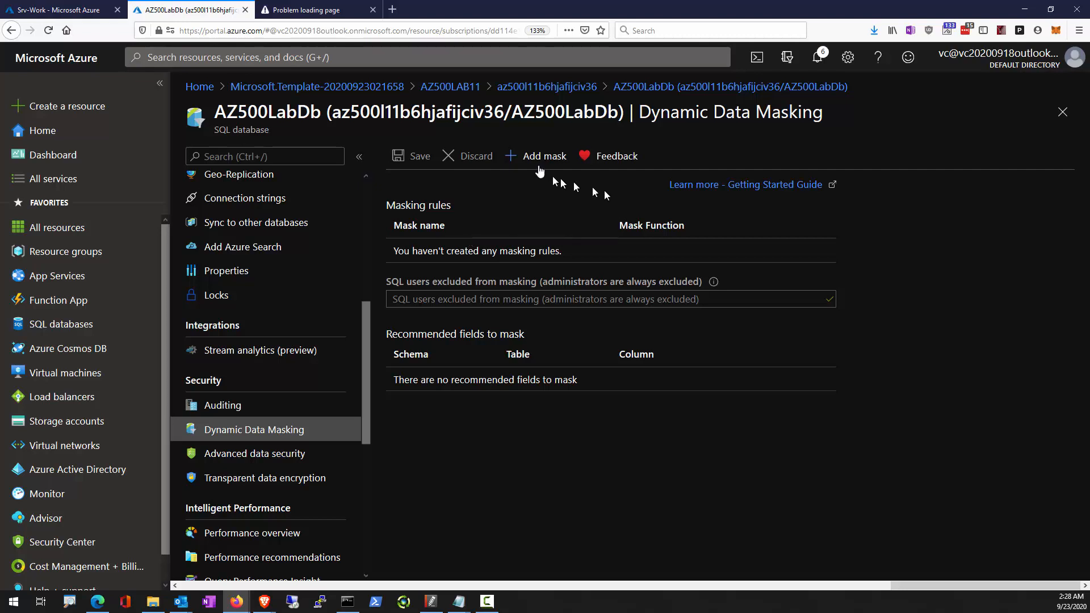
pyautogui.click(535, 163)
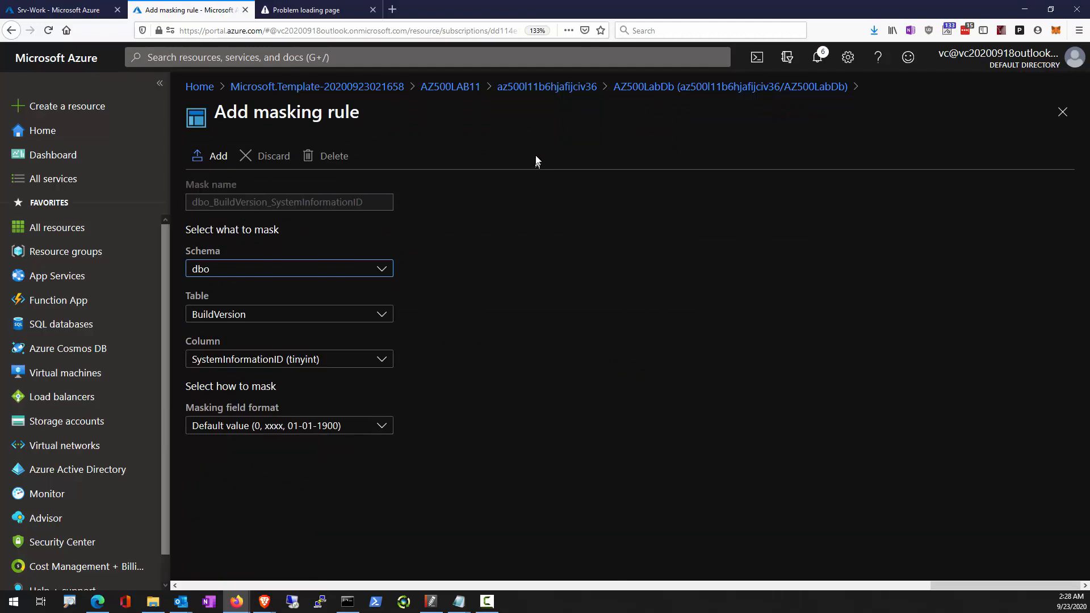
pyautogui.click(355, 316)
pyautogui.click(355, 316)
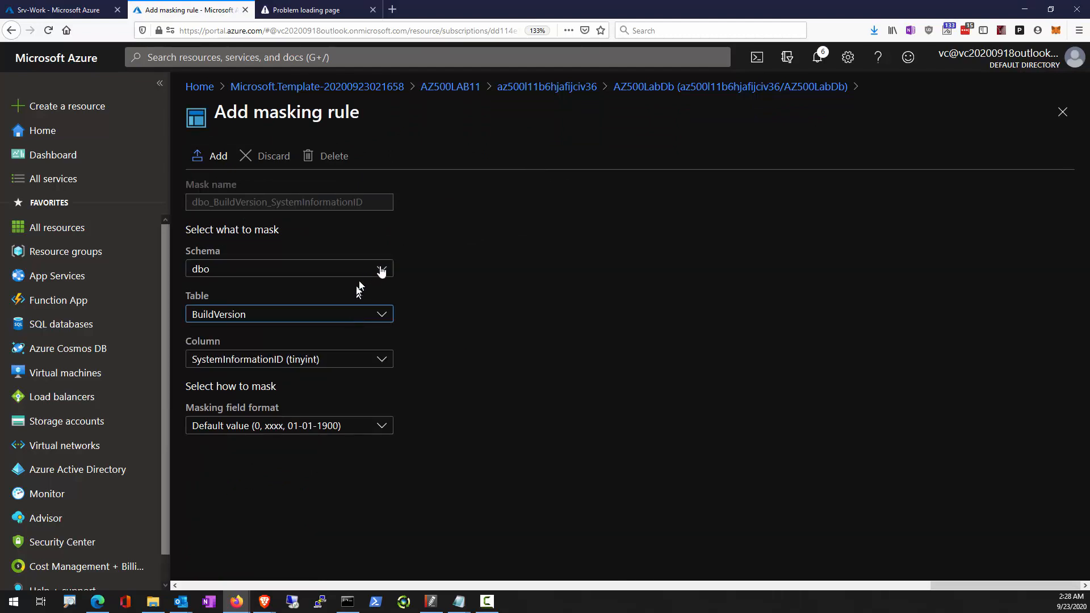
pyautogui.click(375, 270)
pyautogui.click(318, 314)
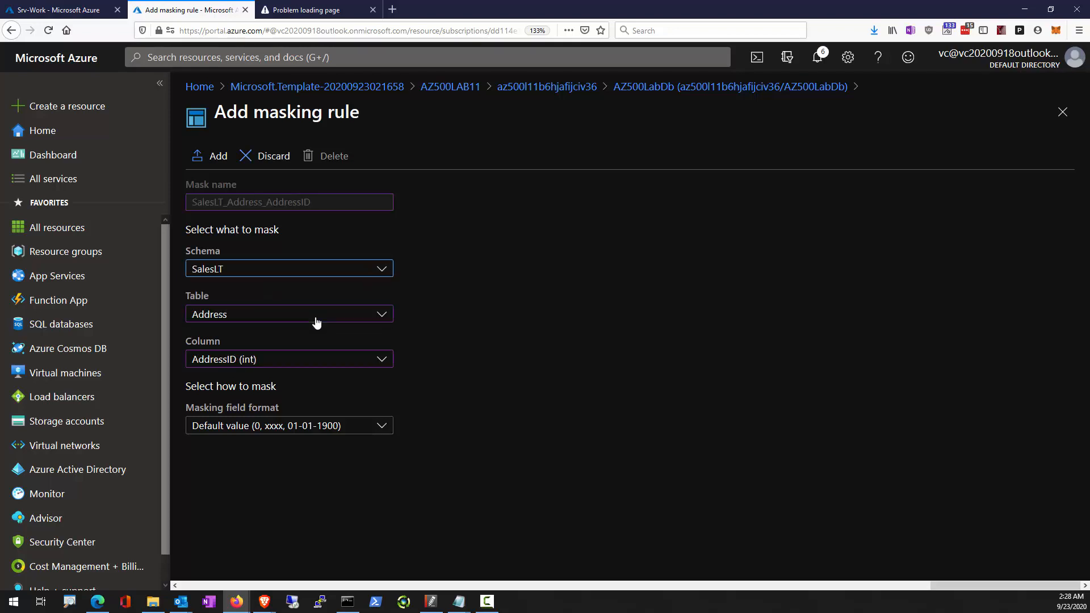
pyautogui.click(317, 321)
pyautogui.click(279, 358)
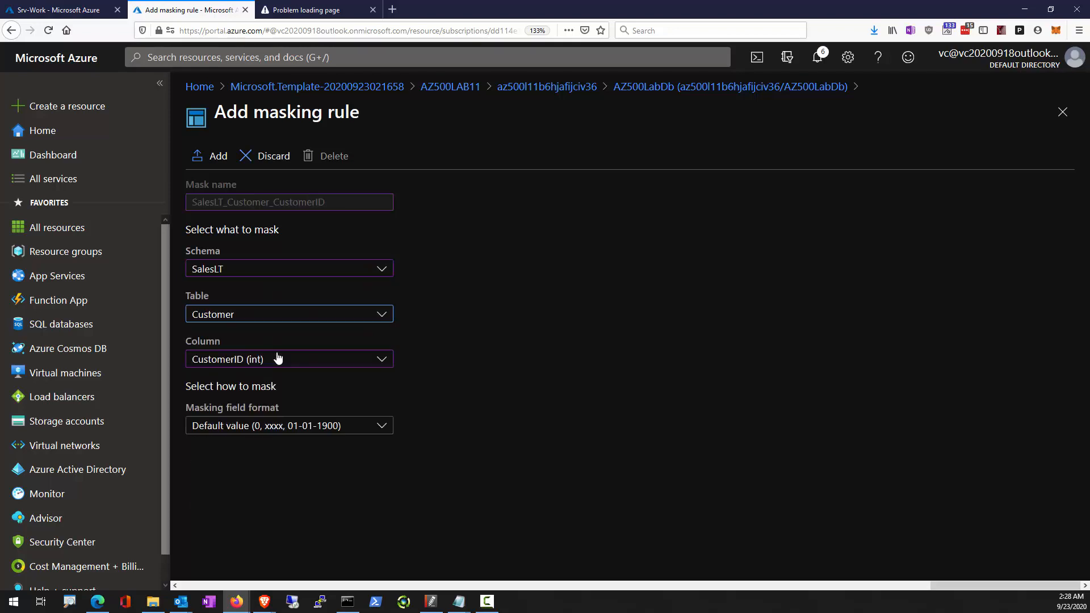
pyautogui.click(359, 358)
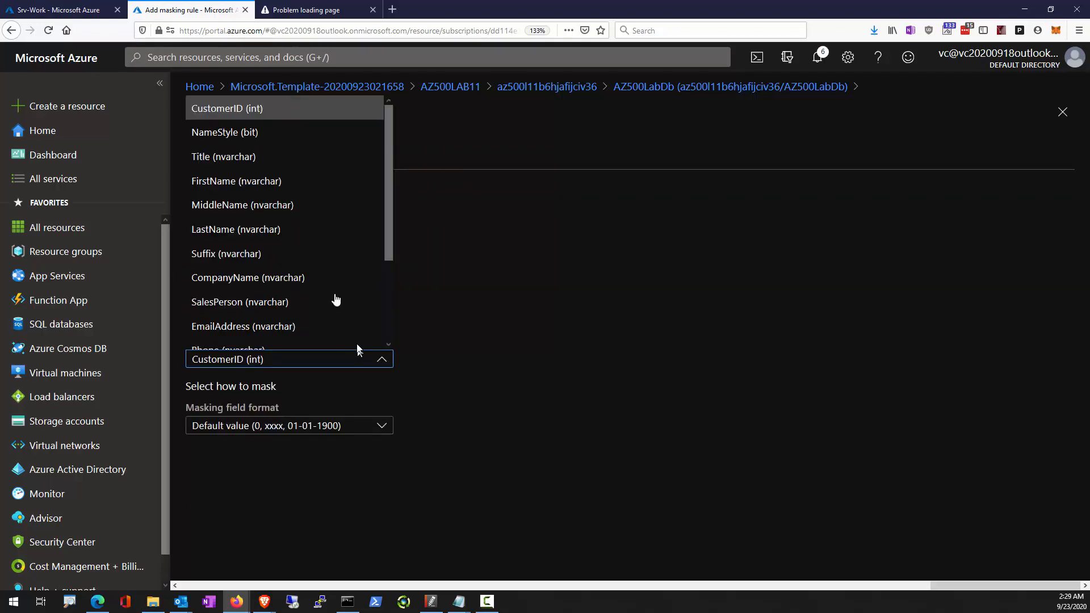
pyautogui.scroll(-2, 298, 250)
pyautogui.click(298, 250)
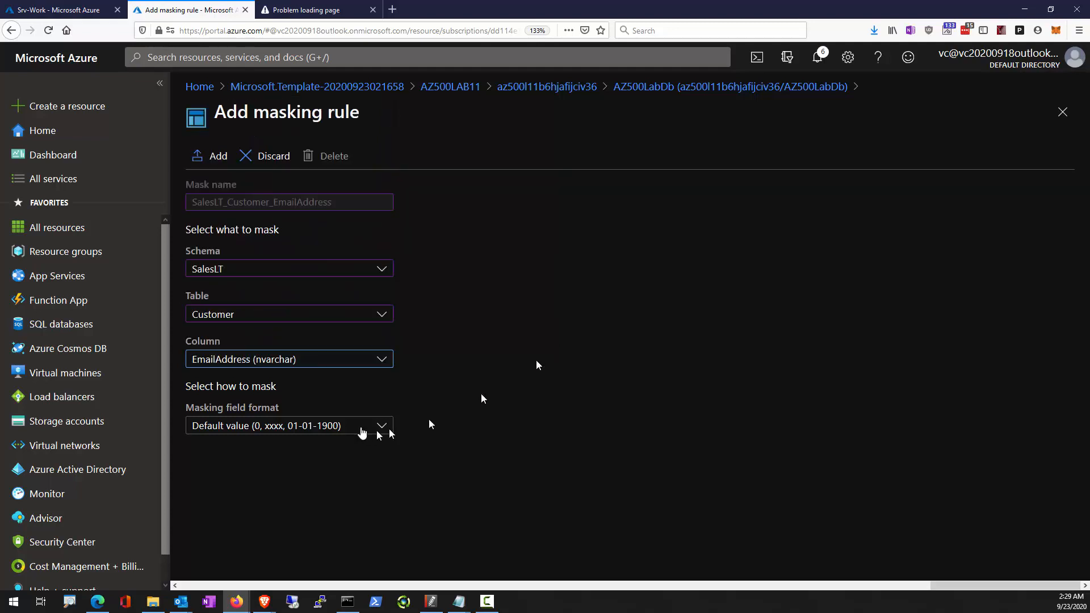
pyautogui.click(361, 426)
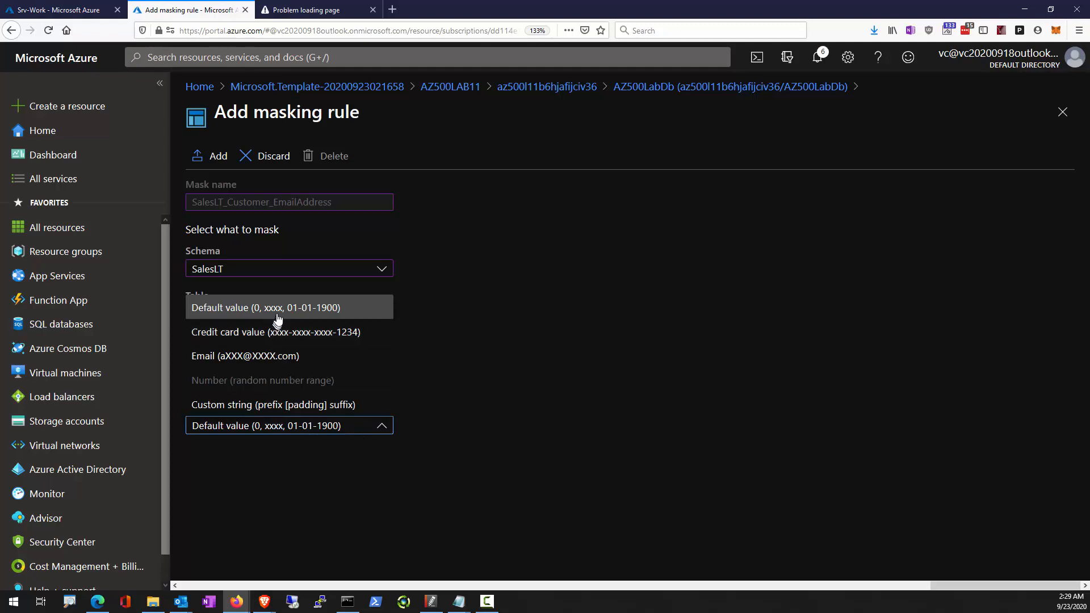
pyautogui.click(266, 356)
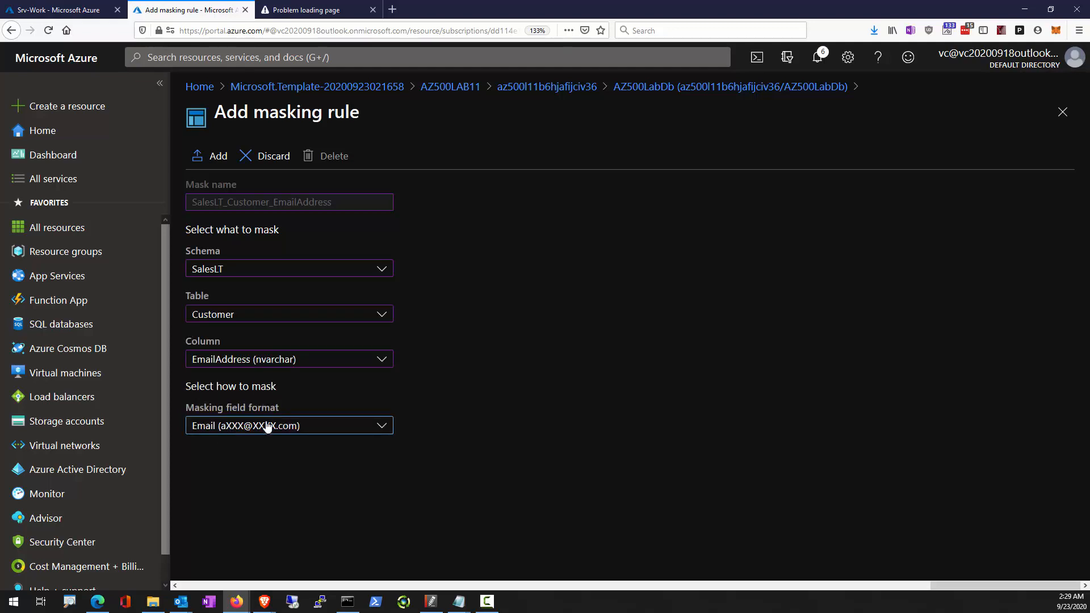
pyautogui.click(220, 158)
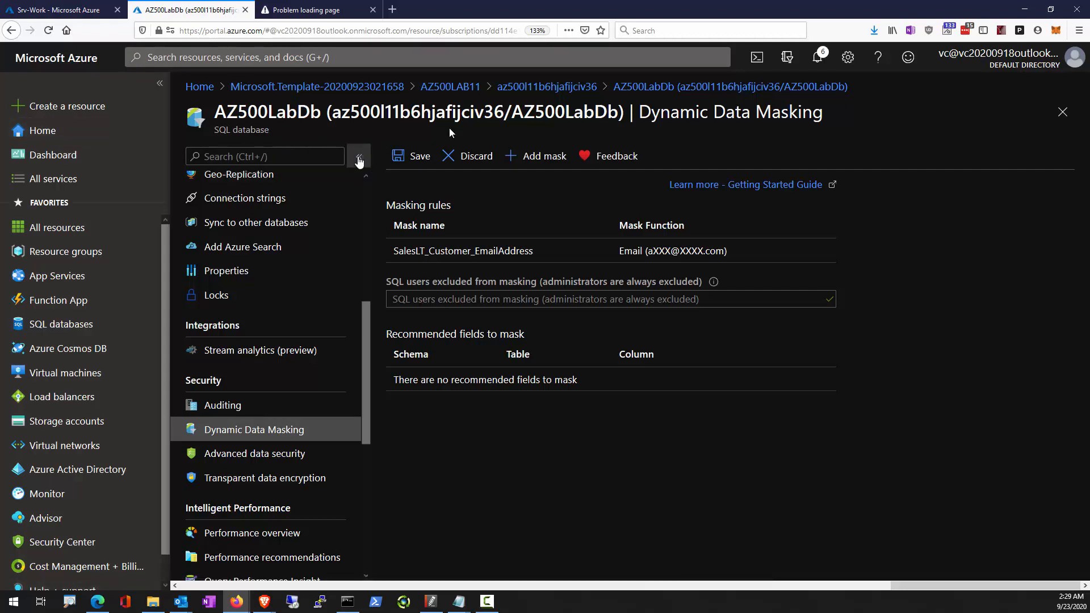
# Stay on the Dynamic Data Masking page, keeping the unsaved edits, and save the new masking rule
pyautogui.click(534, 88)
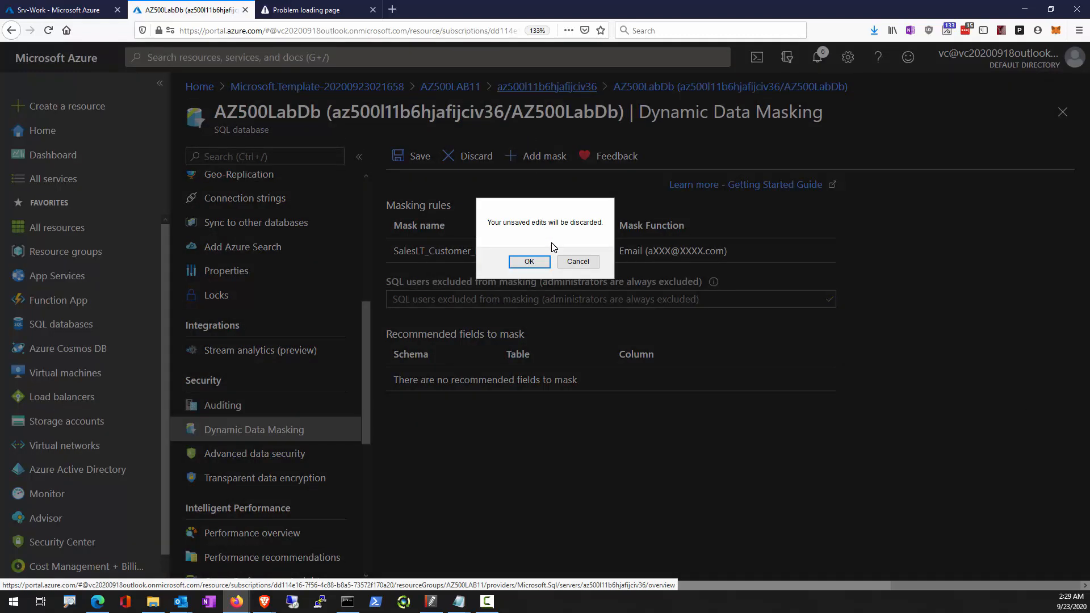
pyautogui.click(577, 261)
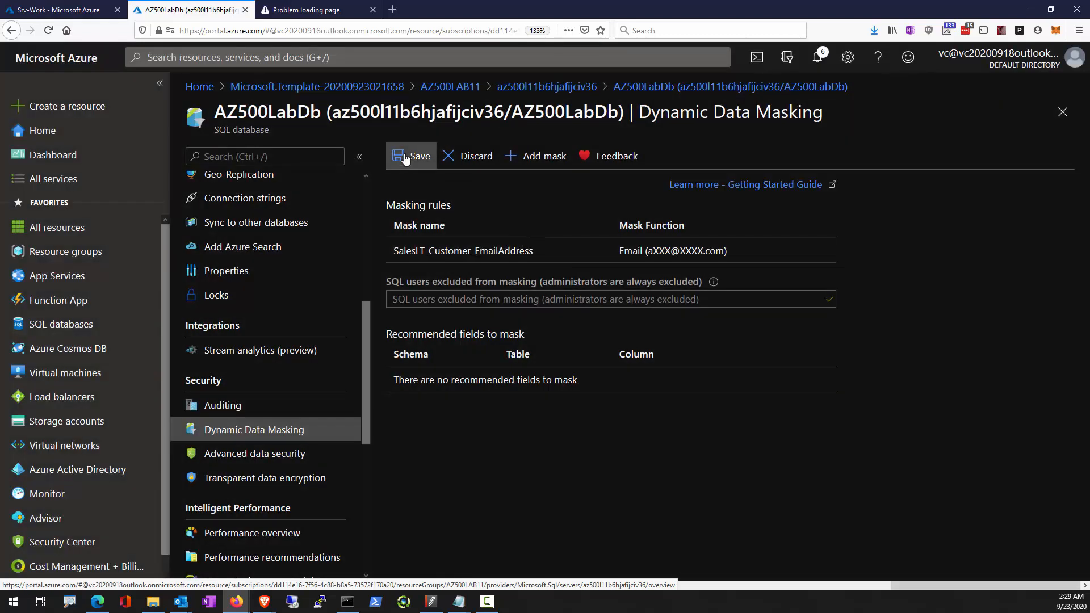
pyautogui.click(411, 156)
# Go from the AZ500LabDb overview to its SQL server and examine the server's Firewalls and virtual networks settings
pyautogui.scroll(5, 230, 273)
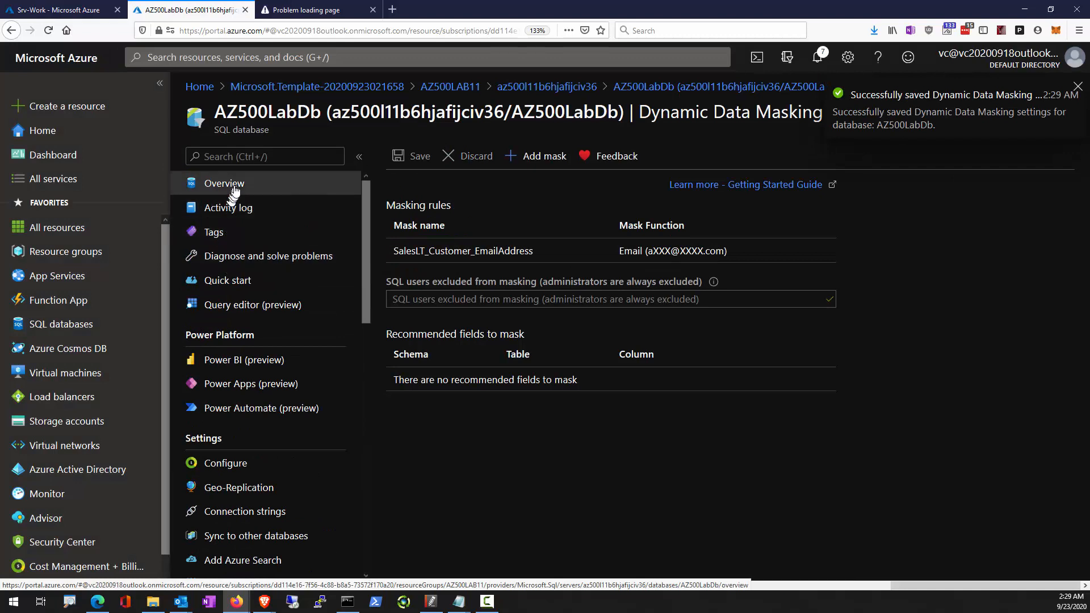
pyautogui.click(234, 185)
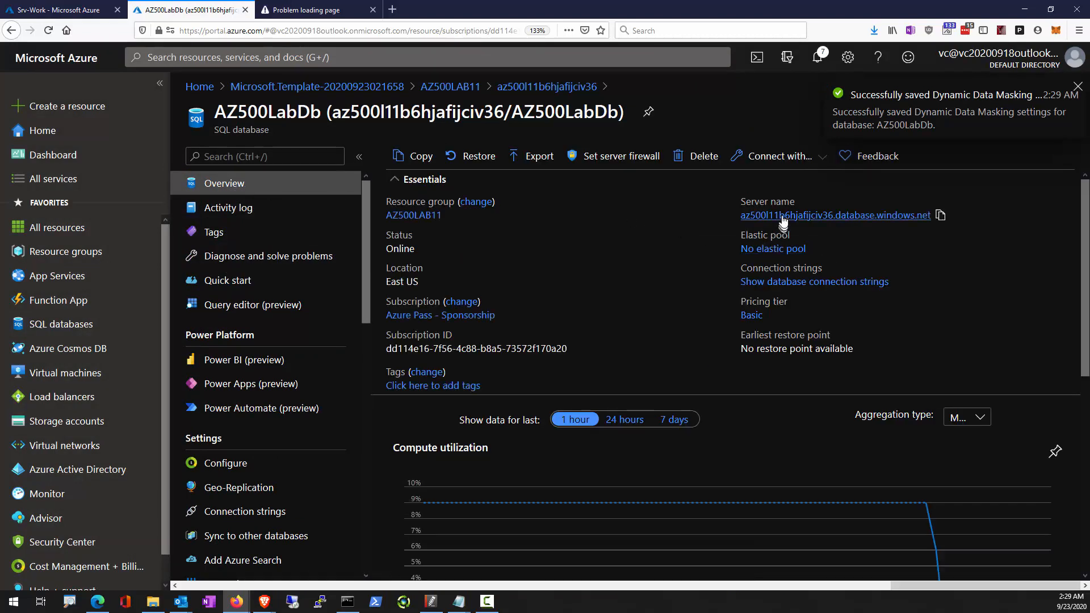
pyautogui.click(783, 215)
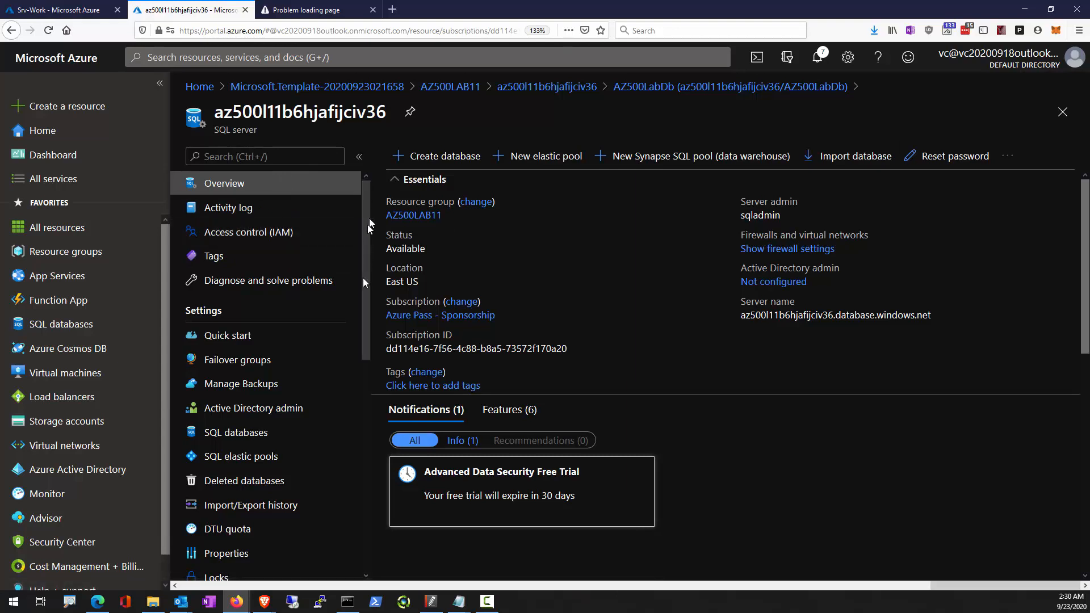
pyautogui.scroll(-3, 361, 278)
pyautogui.scroll(-3, 361, 352)
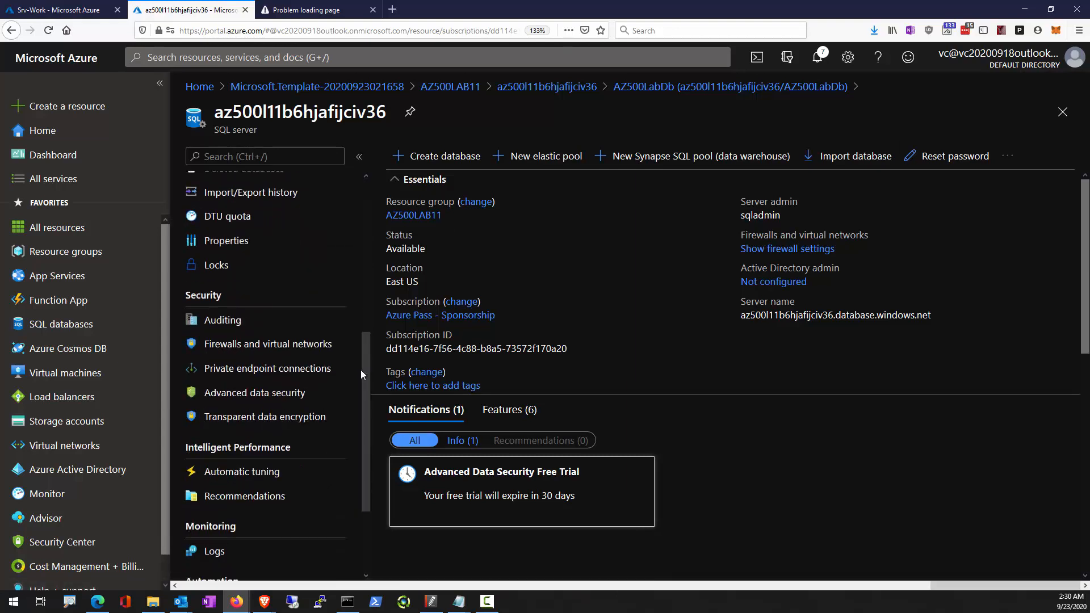
pyautogui.click(272, 358)
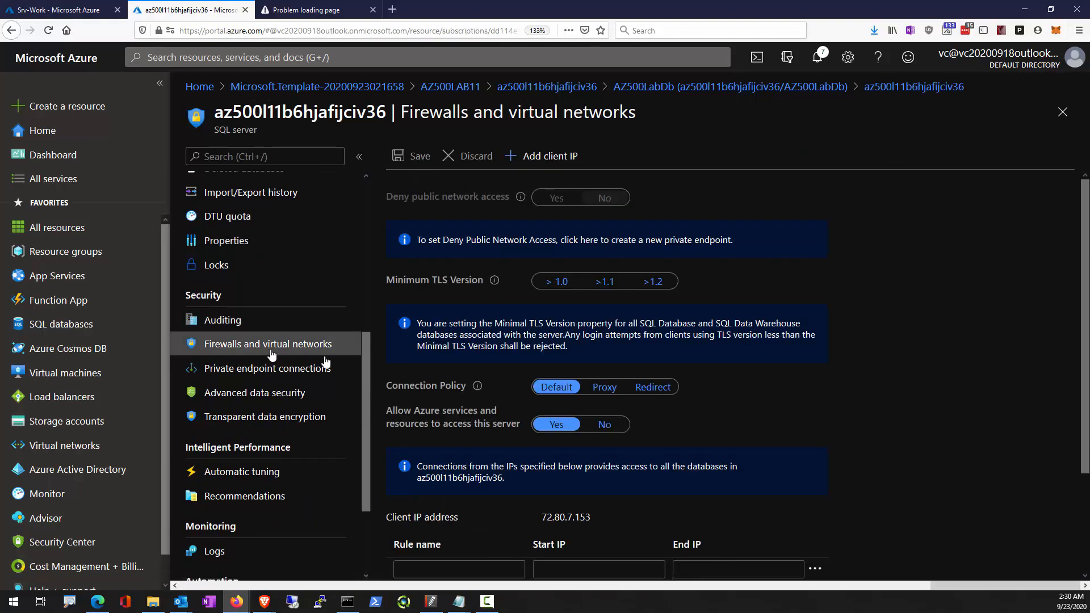
pyautogui.scroll(-3, 511, 391)
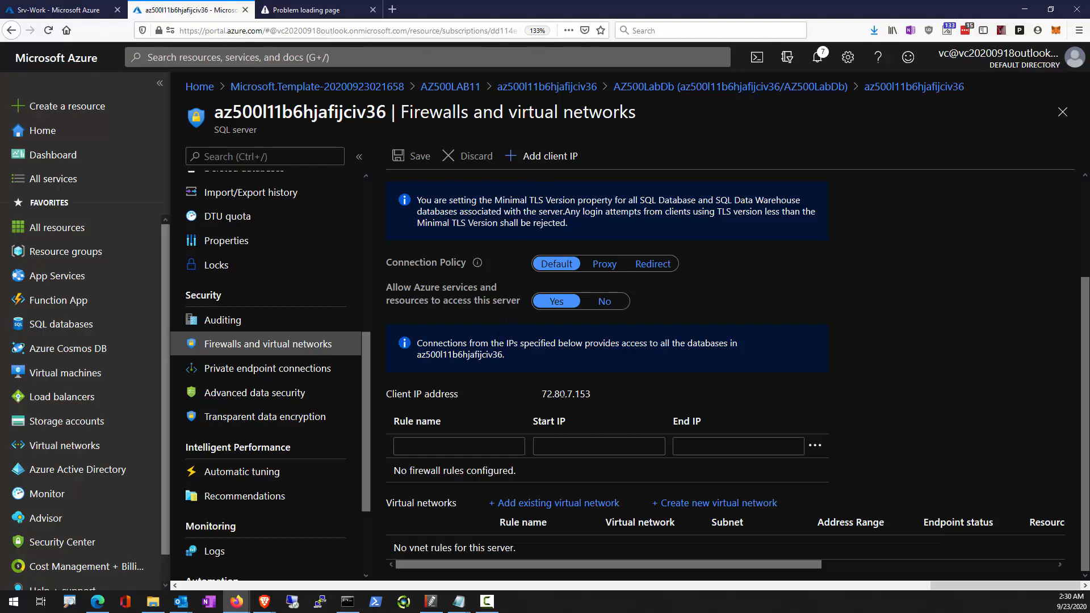
# Examine the form for adding an existing virtual network rule to the SQL server, and close it without adding a rule
pyautogui.click(573, 503)
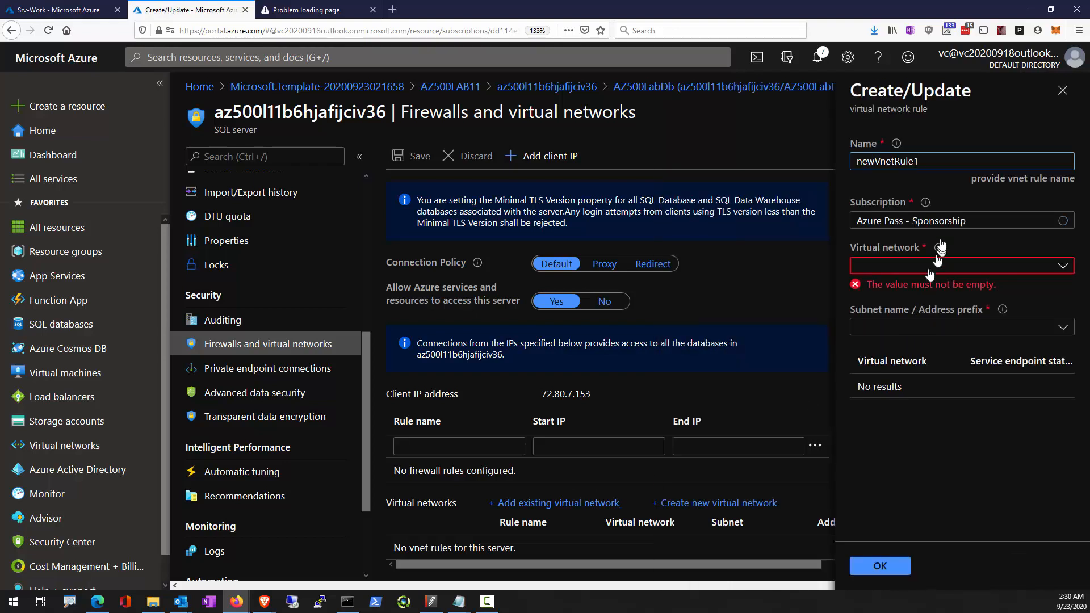
pyautogui.click(1060, 90)
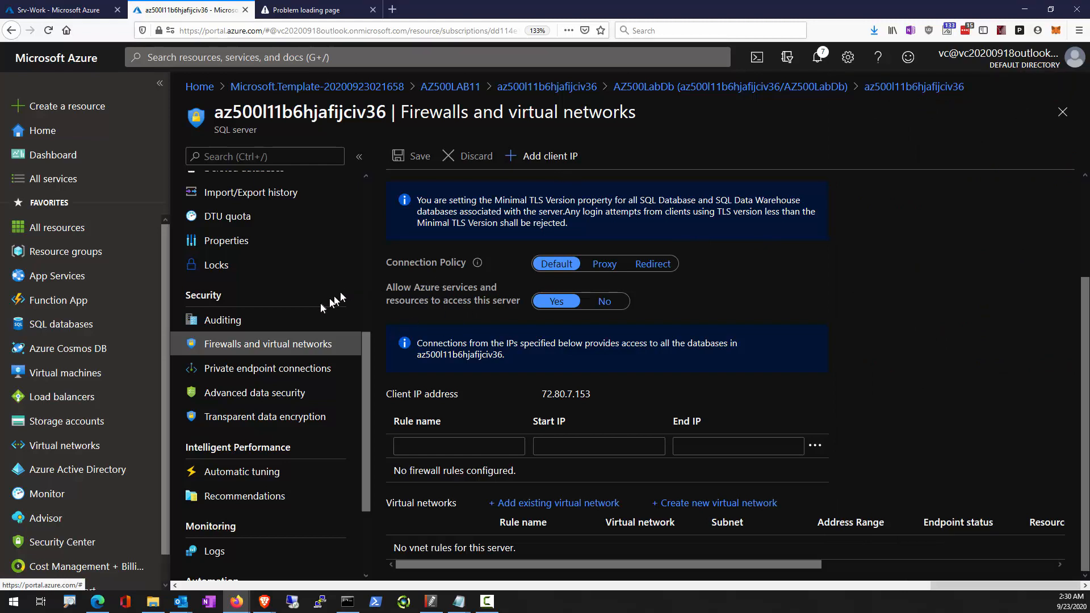
# Return to the SQL server's overview and open the AZ500LabDb database from the server's list of SQL databases
pyautogui.scroll(6, 264, 284)
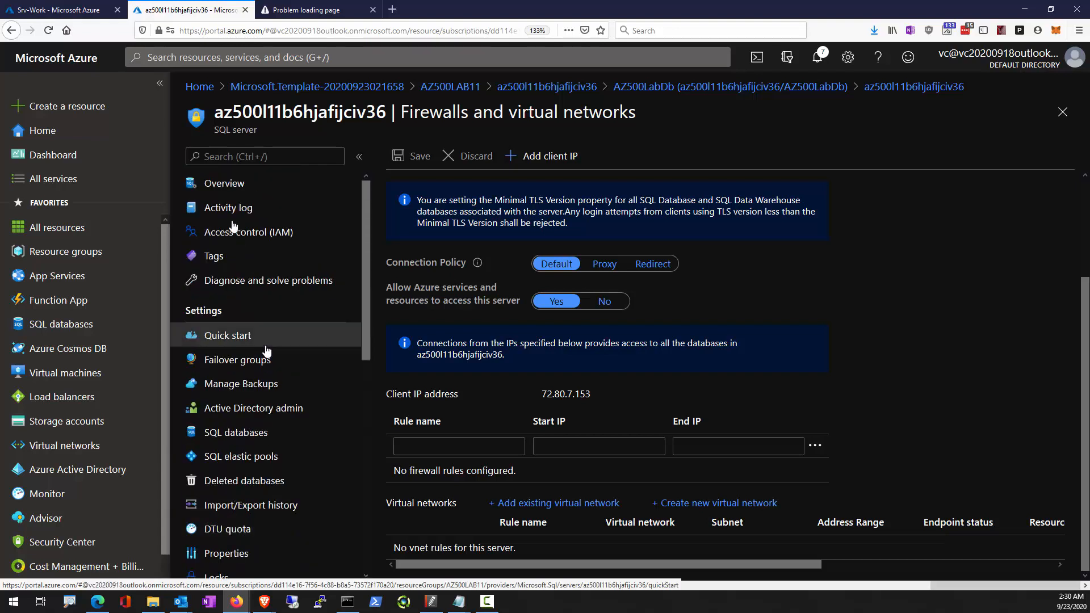
pyautogui.click(227, 195)
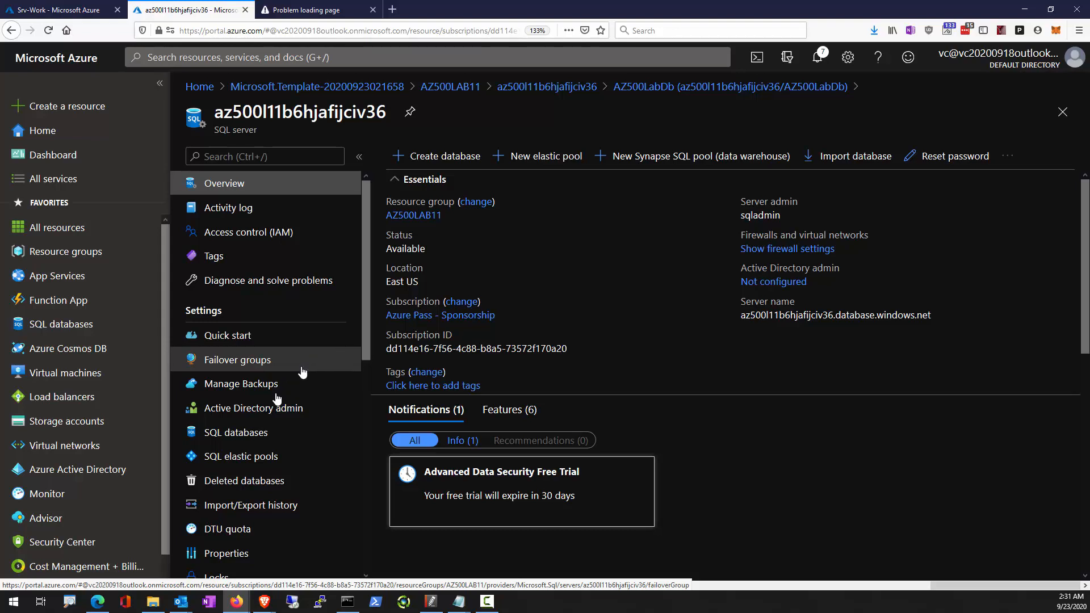
pyautogui.click(260, 426)
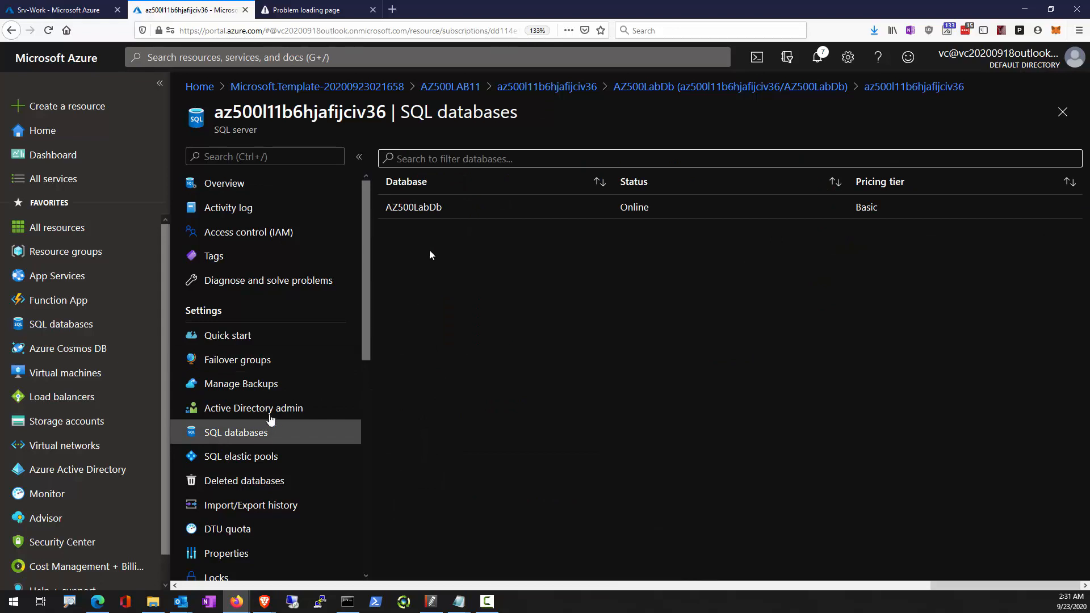
pyautogui.click(439, 217)
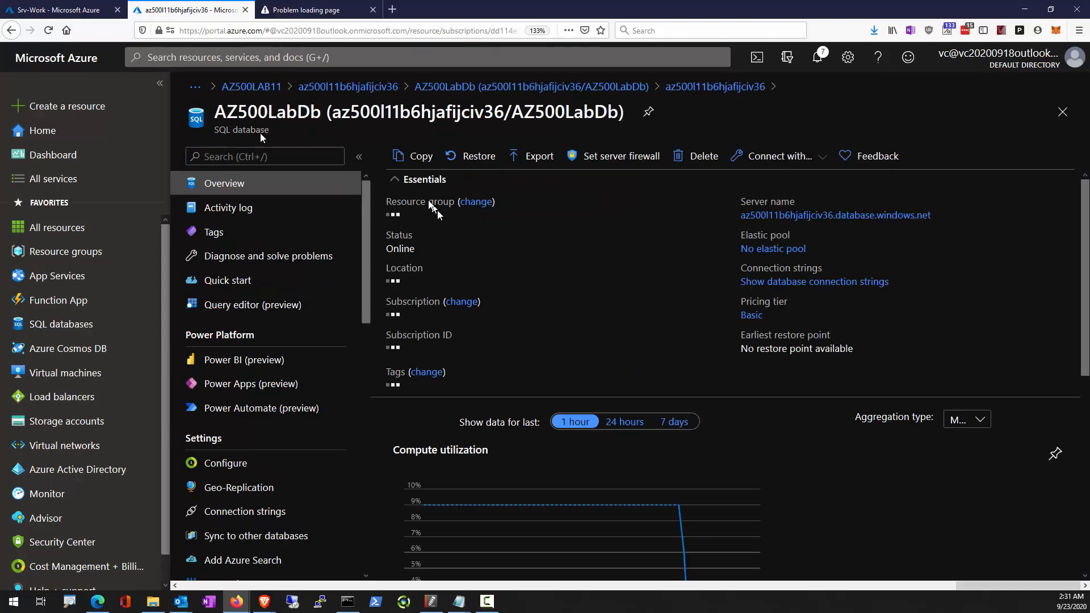
# Examine the settings, integration, security and performance options available for the AZ500LabDb database
pyautogui.tripleClick(302, 135)
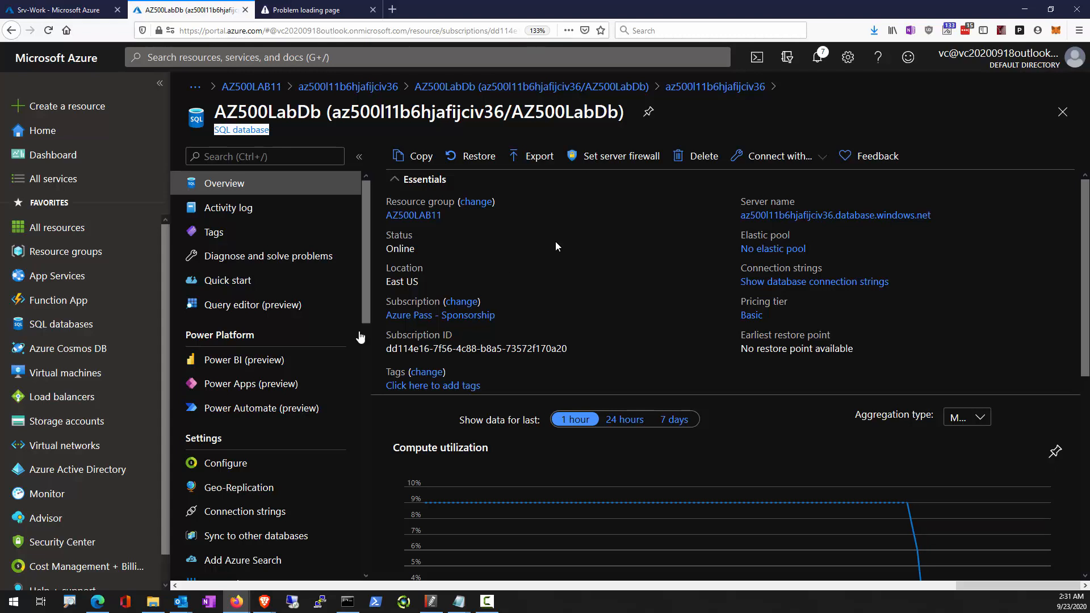
pyautogui.scroll(-2, 257, 483)
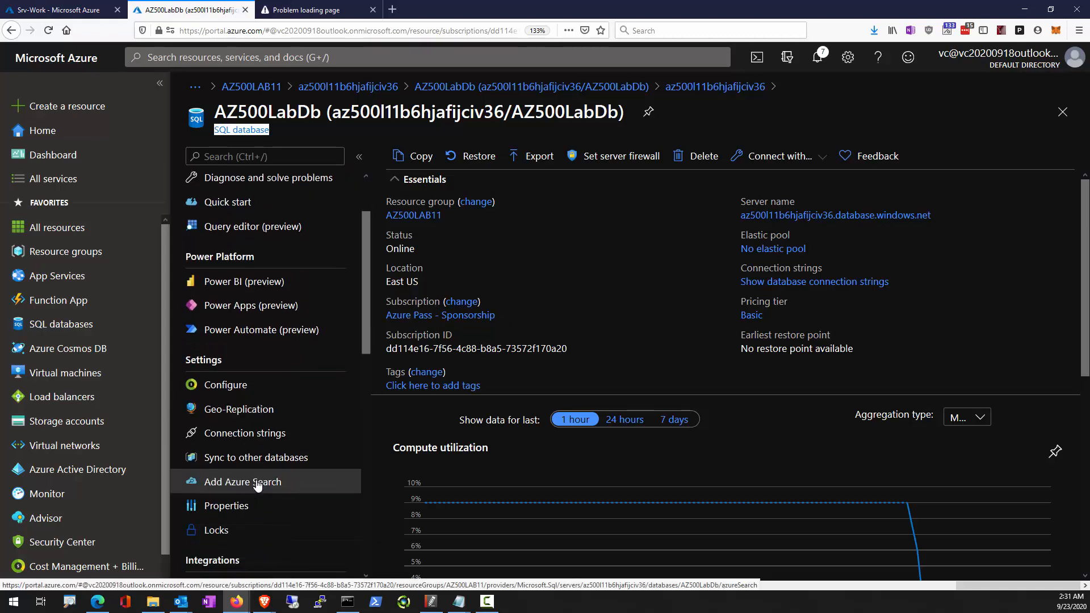
pyautogui.scroll(-6, 257, 483)
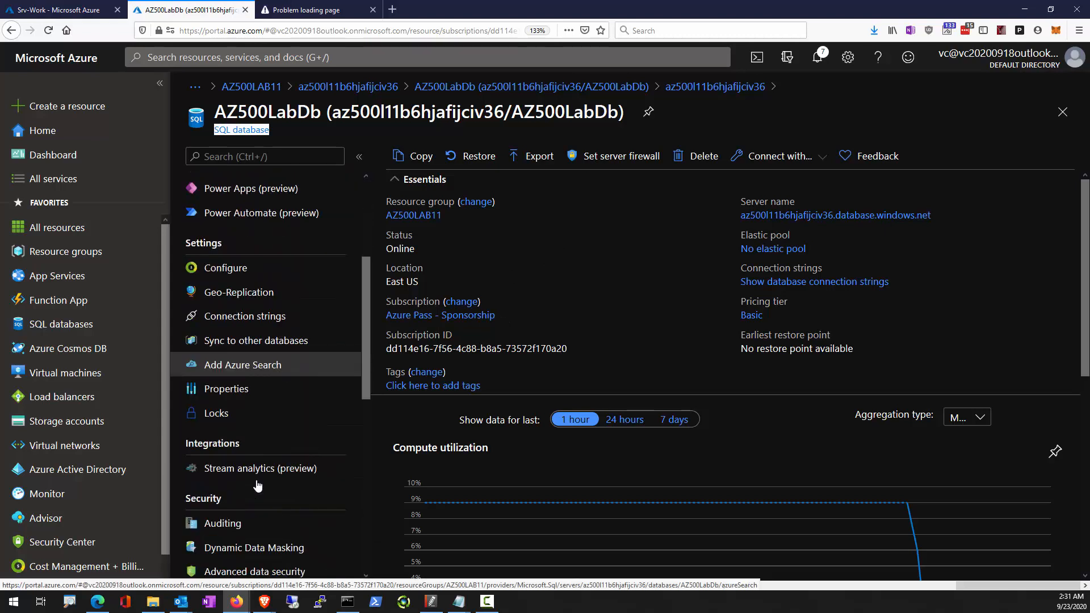
pyautogui.scroll(-2, 257, 484)
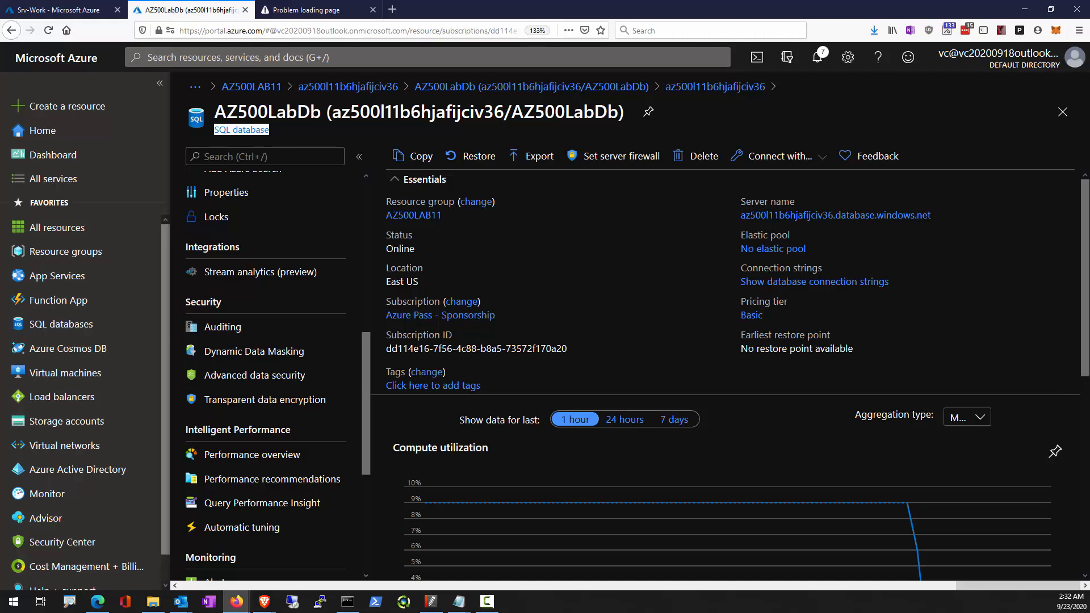
# Leave the AZ500LabDb database and open the list of resource groups
pyautogui.click(71, 251)
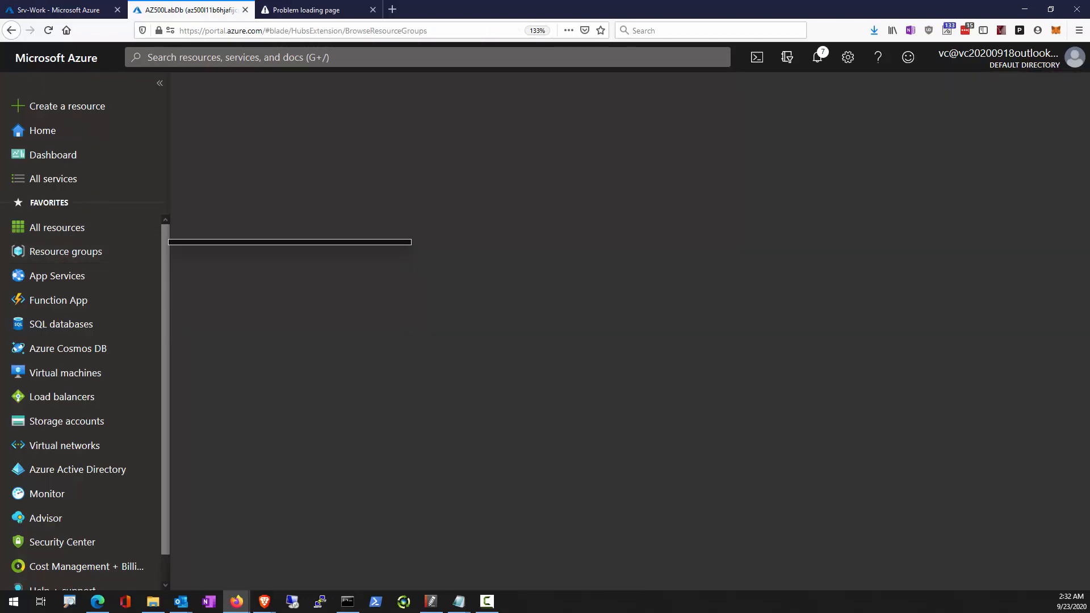